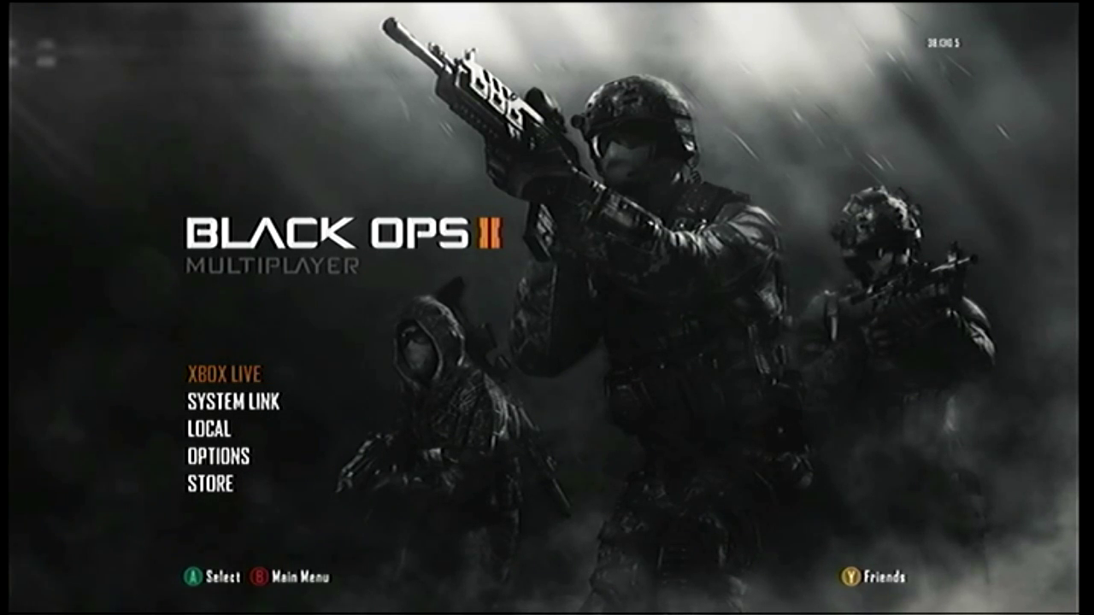
Enter the Xbox Live multiplayer lobby and open the game's options.
key("Return")
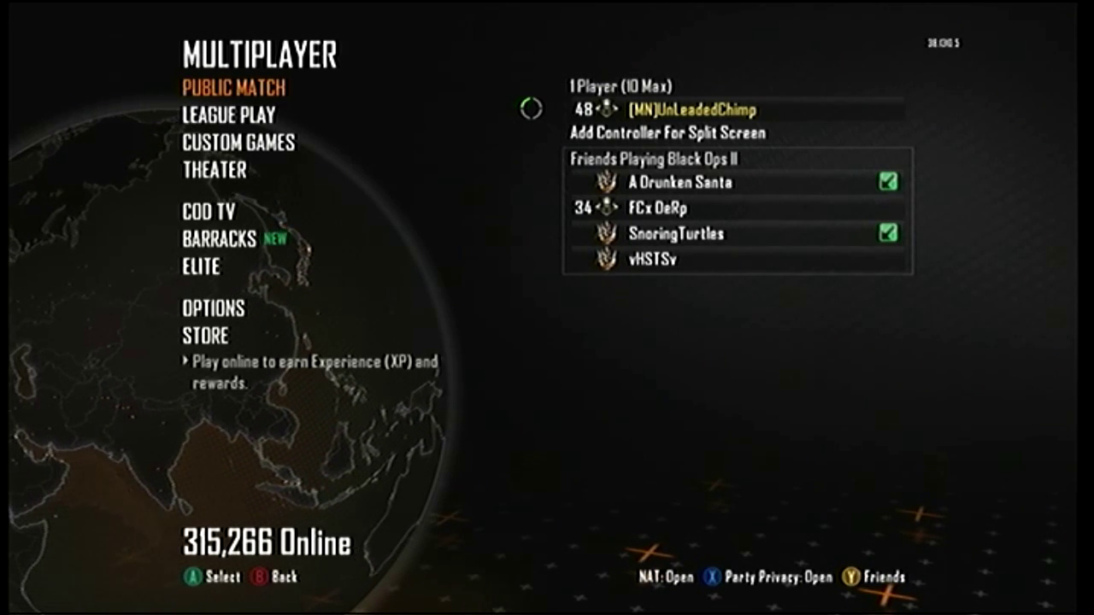
key("Down")
key("Down")
key("Down")
key("Down")
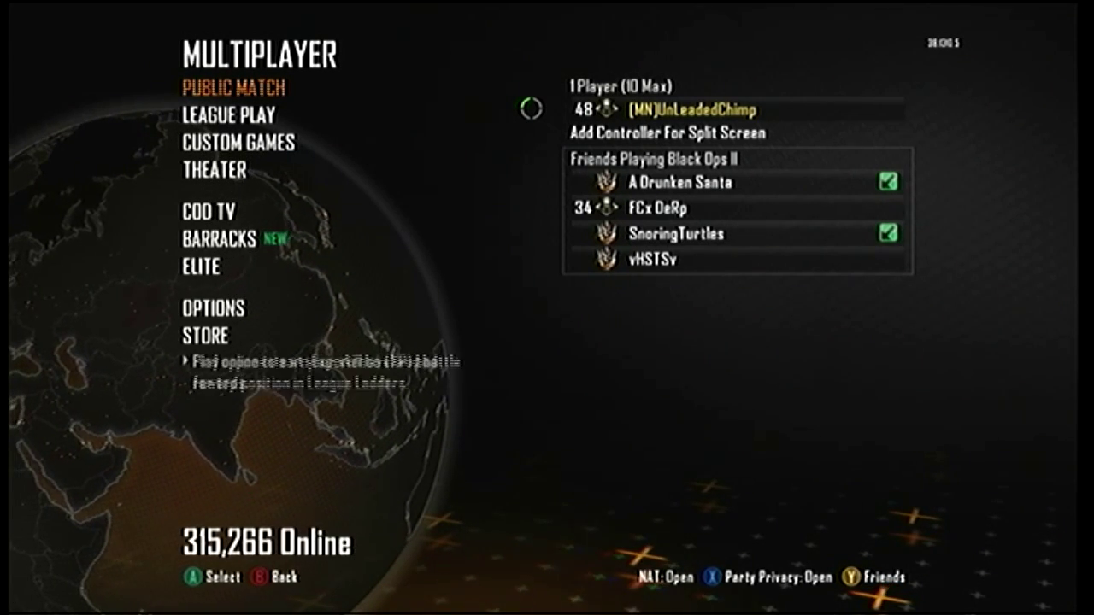
key("Down")
key("Down")
key("Down")
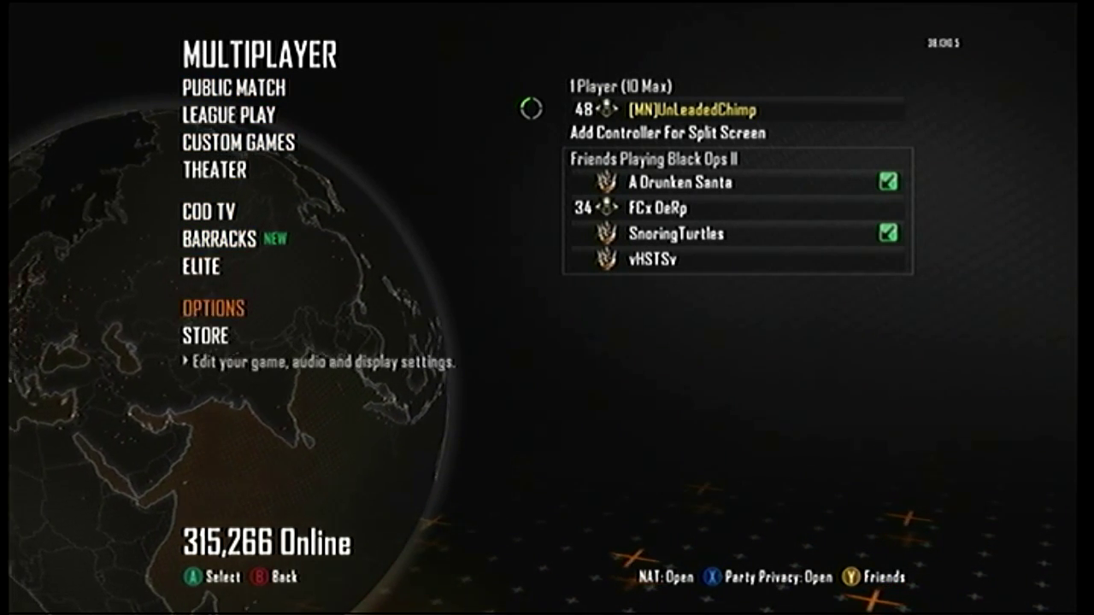
key("Return")
Link Black Ops II with the YouTube account and leave the options.
key("Down")
key("Down")
key("Down")
key("Down")
key("Down")
key("Down")
key("Down")
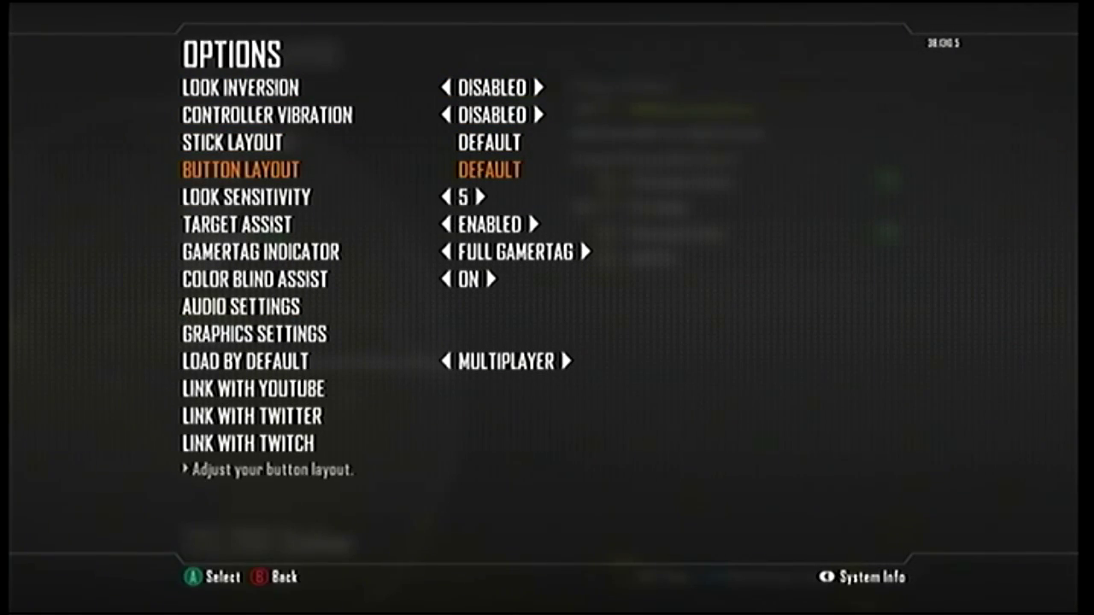
key("Down")
key("Down")
key("Down")
key("Down")
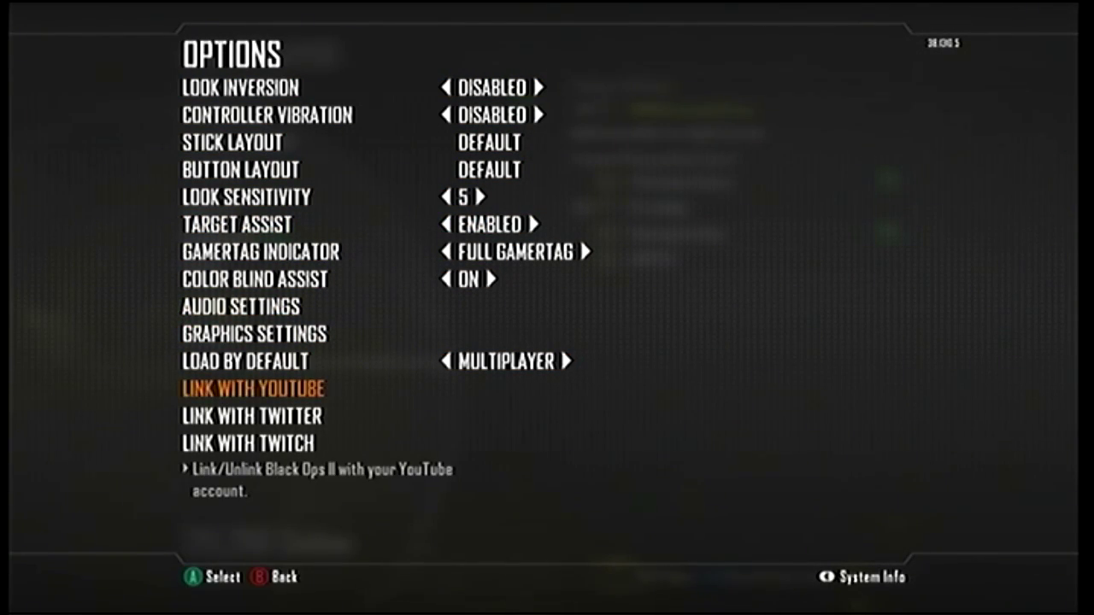
key("Return")
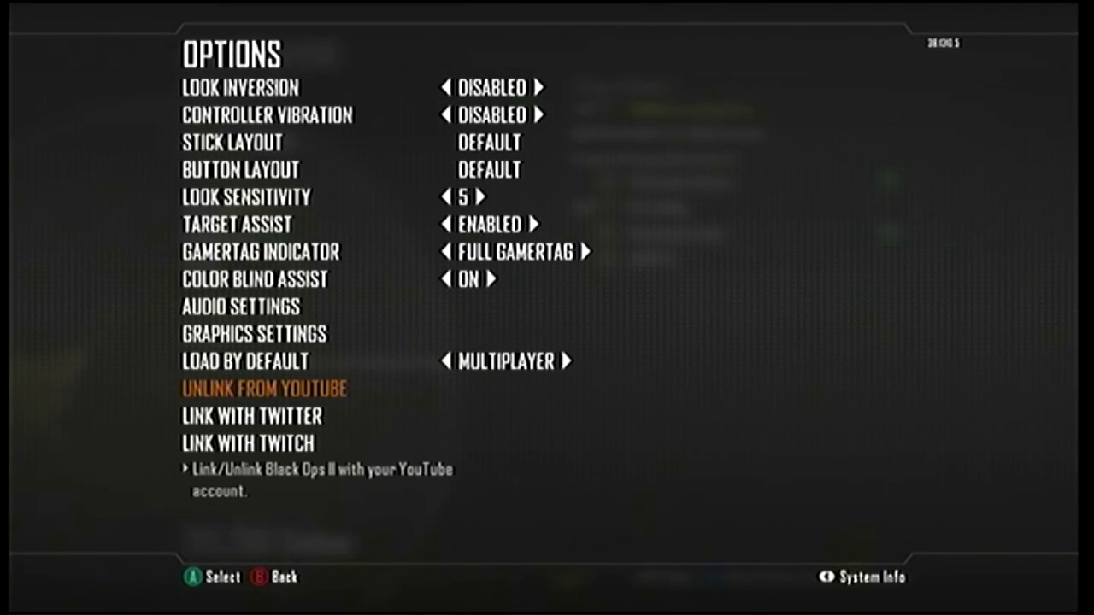
key("Escape")
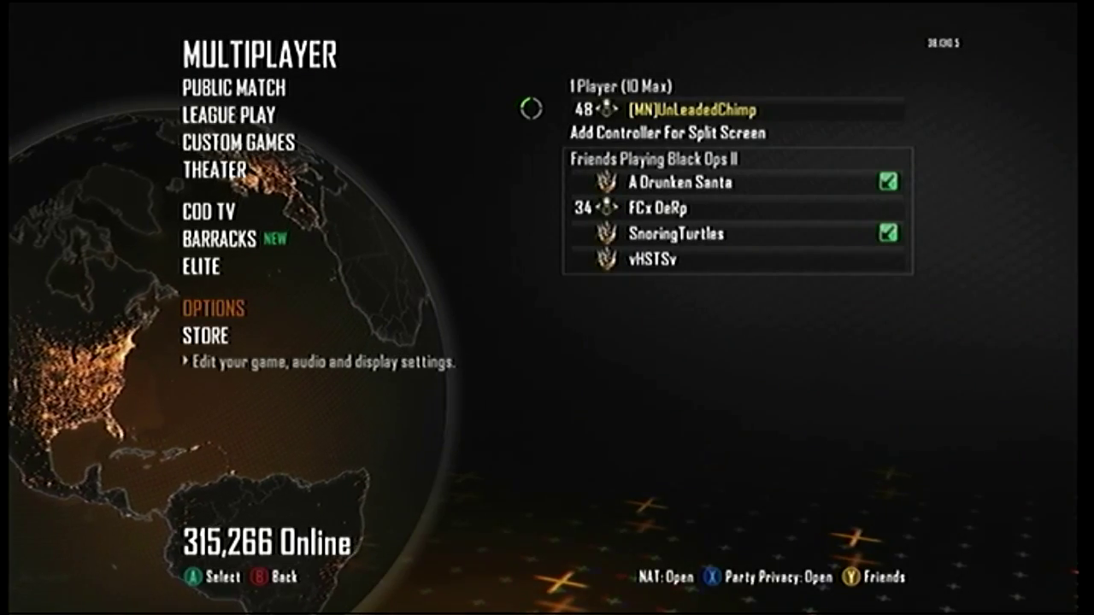
Enter the Theater lobby and open the film selection.
key("Up")
key("Up")
key("Up")
key("Up")
key("Return")
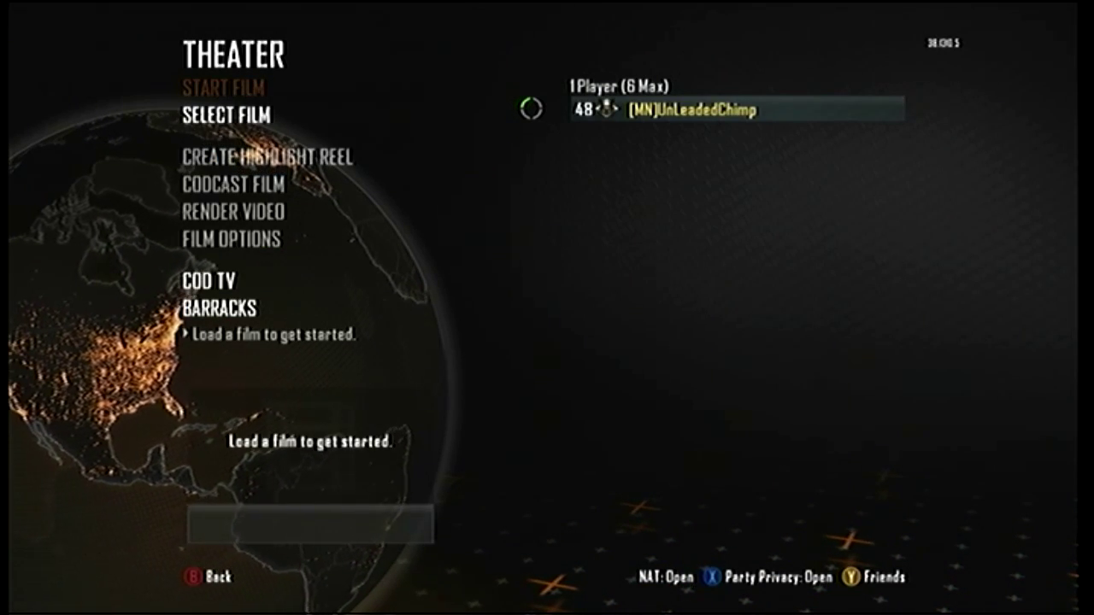
key("Down")
key("Return")
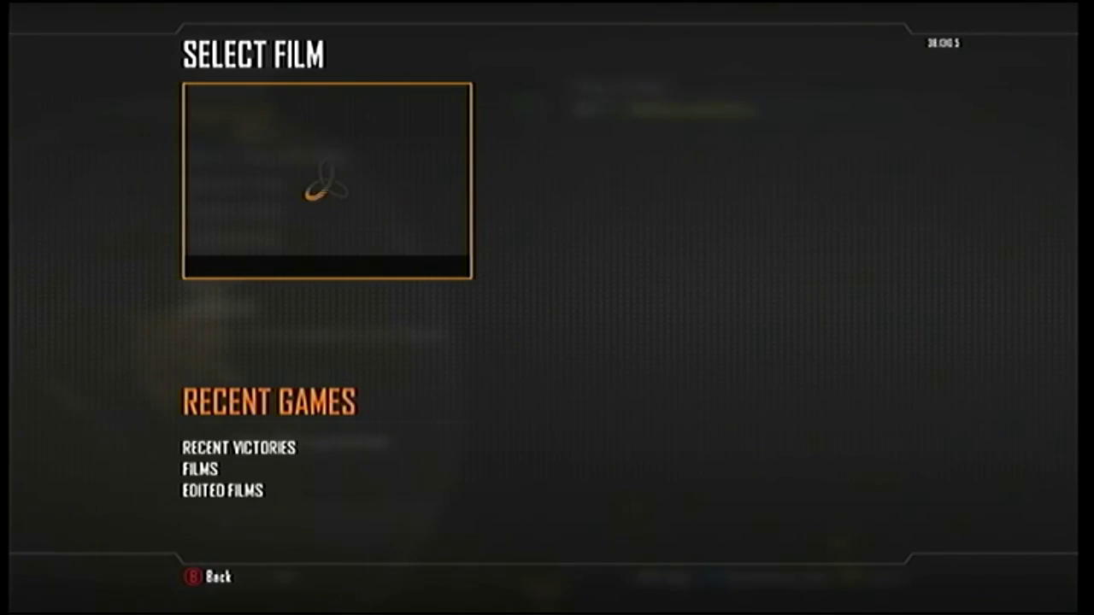
Load the RCXD clip, Hardpoint on Slums, from the edited films.
key("Down")
key("Down")
key("Up")
key("Down")
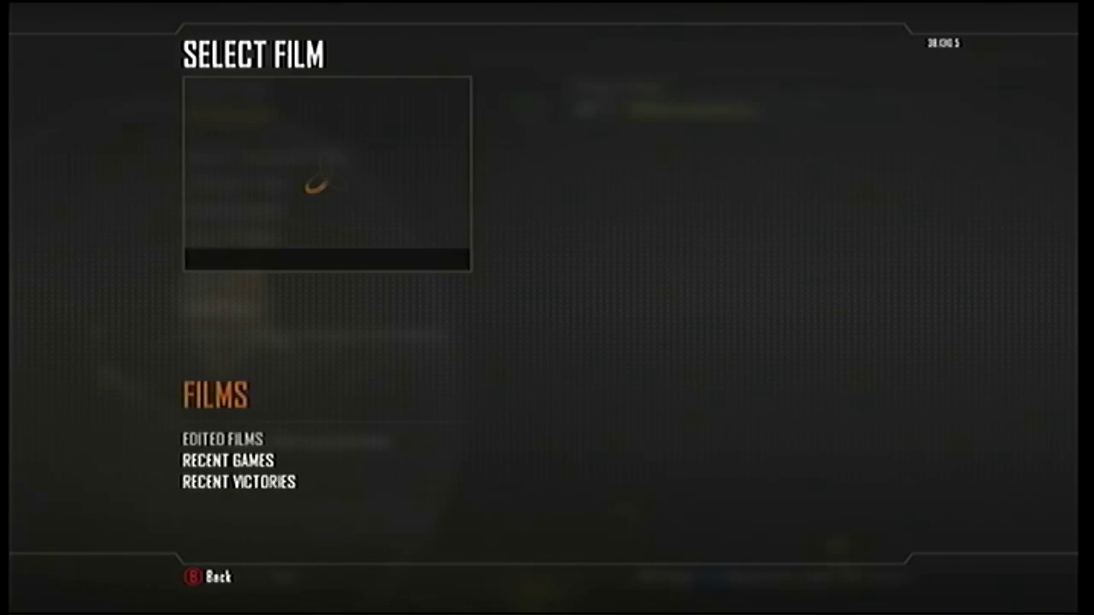
key("Right")
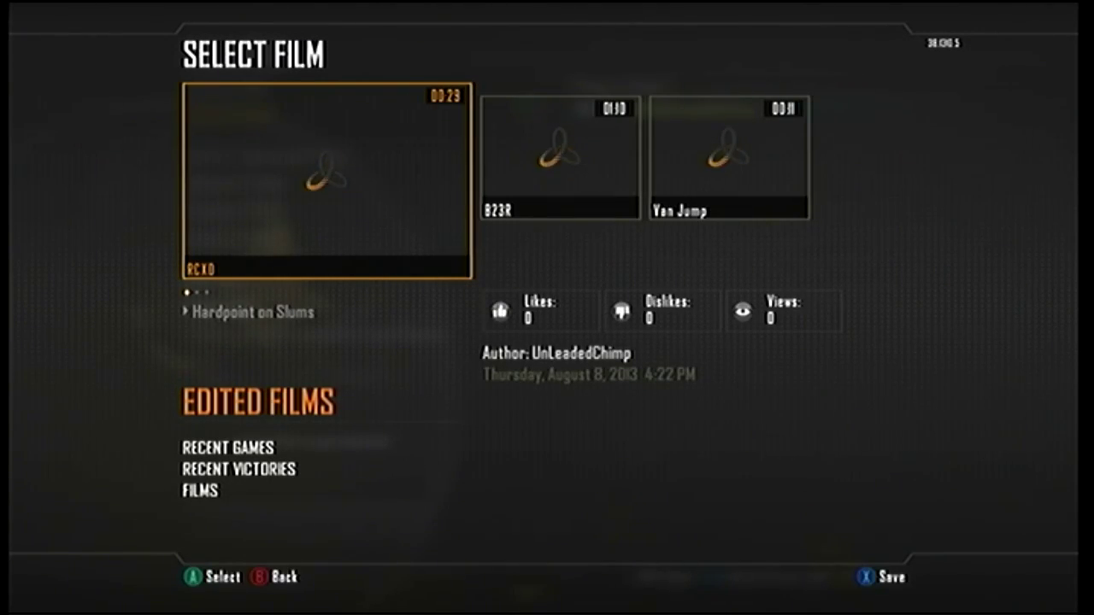
key("Right")
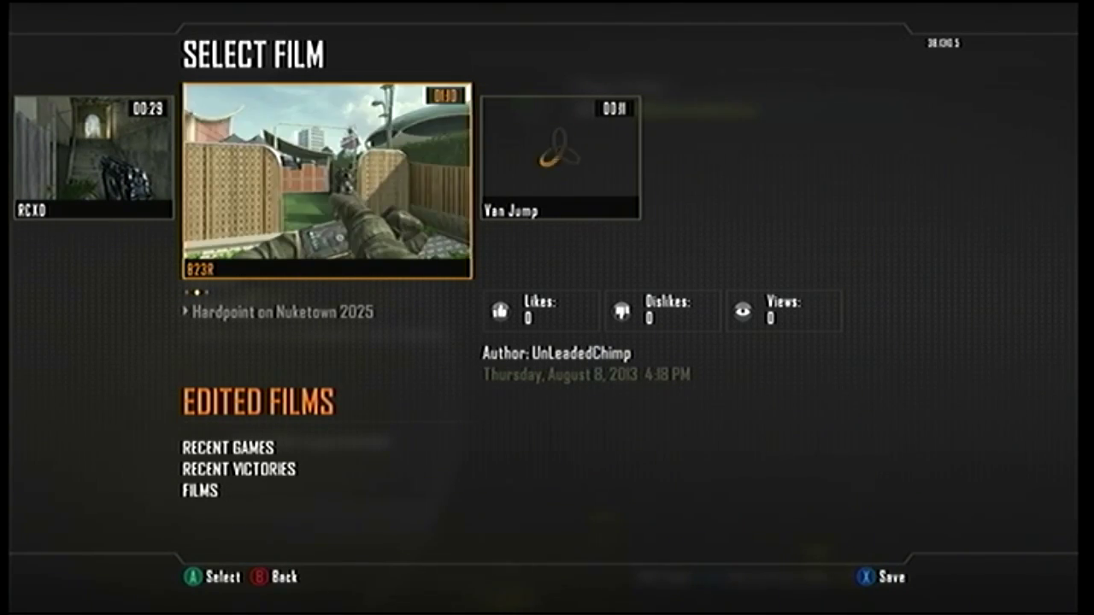
key("Left")
key("Return")
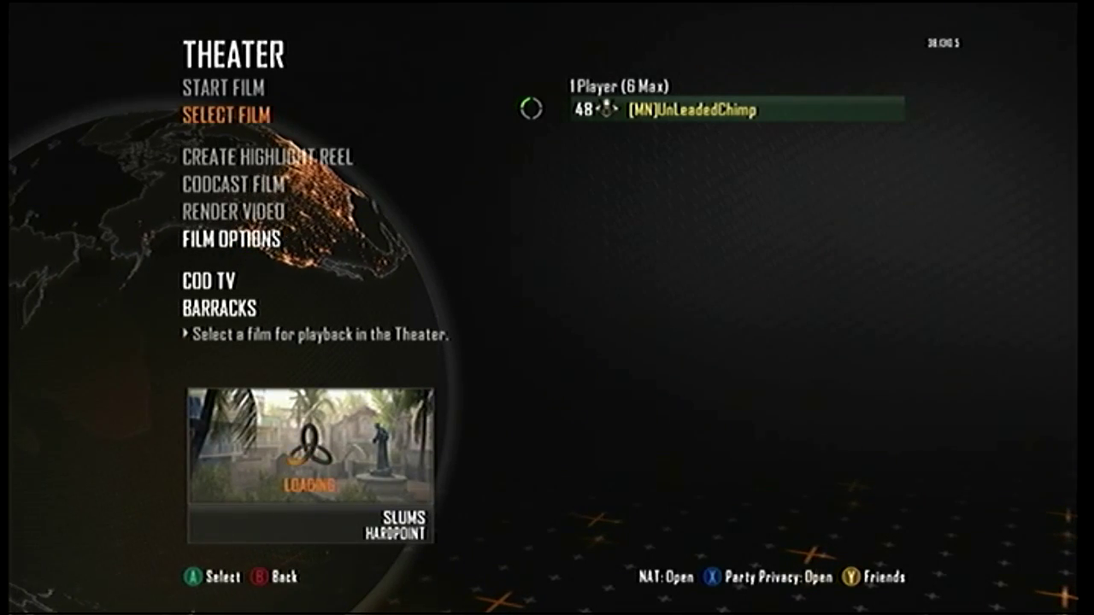
Render the loaded Slums Hardpoint clip into a video and acknowledge the upload notice.
key("Down")
key("Down")
key("Down")
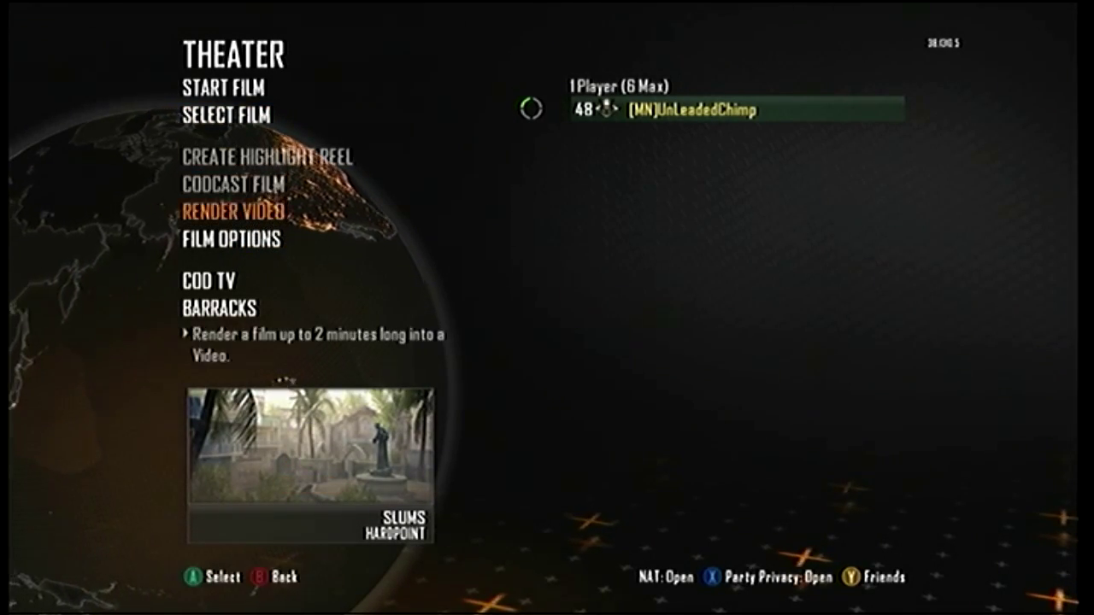
key("Up")
key("Up")
key("Down")
key("Down")
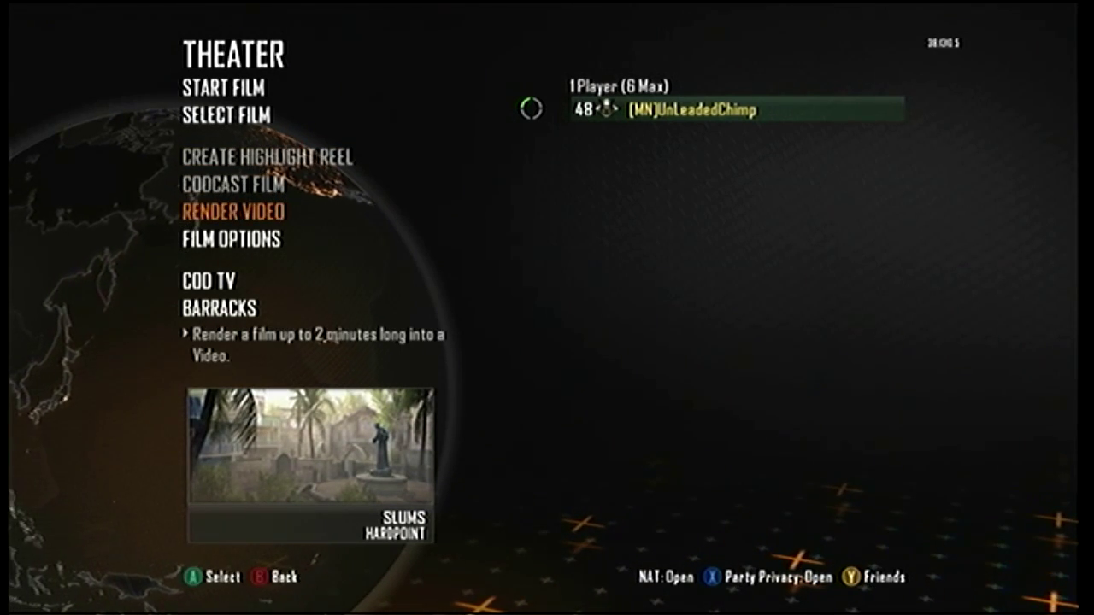
key("Return")
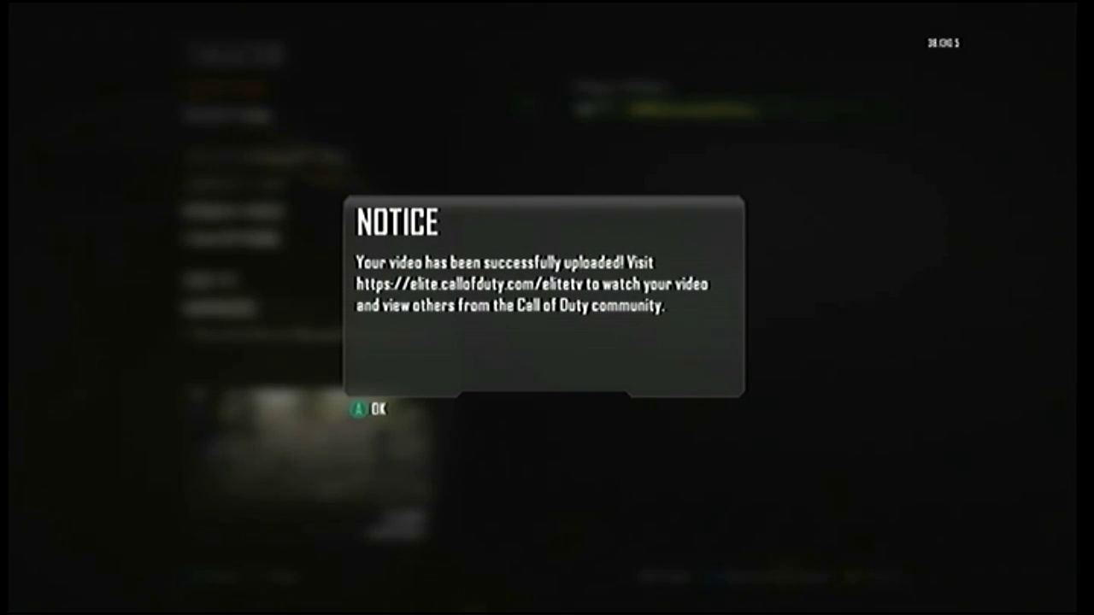
key("Return")
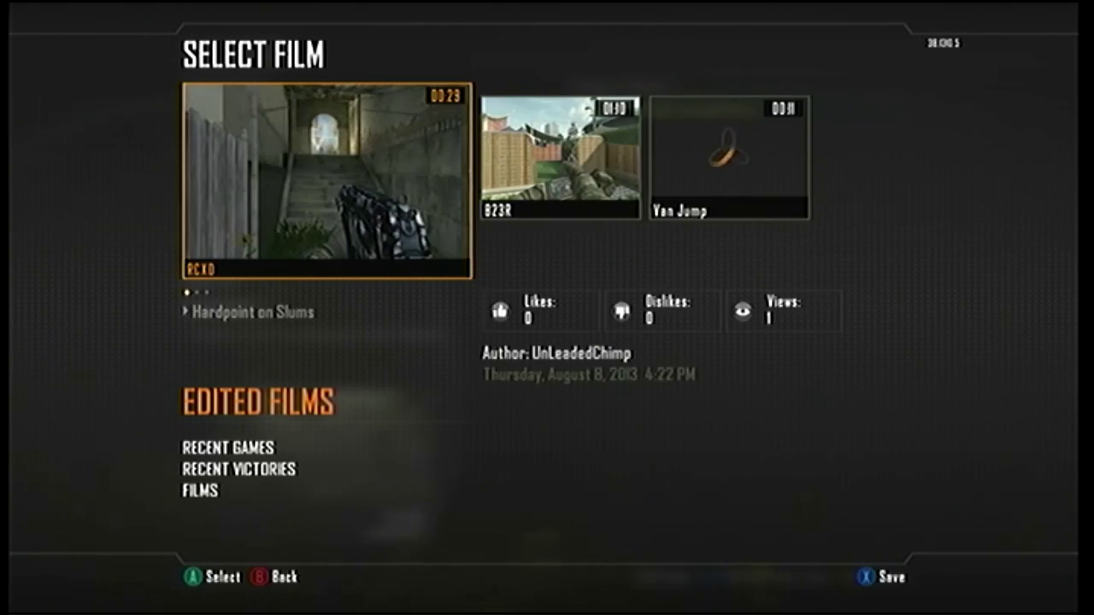
Load the edited film RCXD into the Theater again.
key("Return")
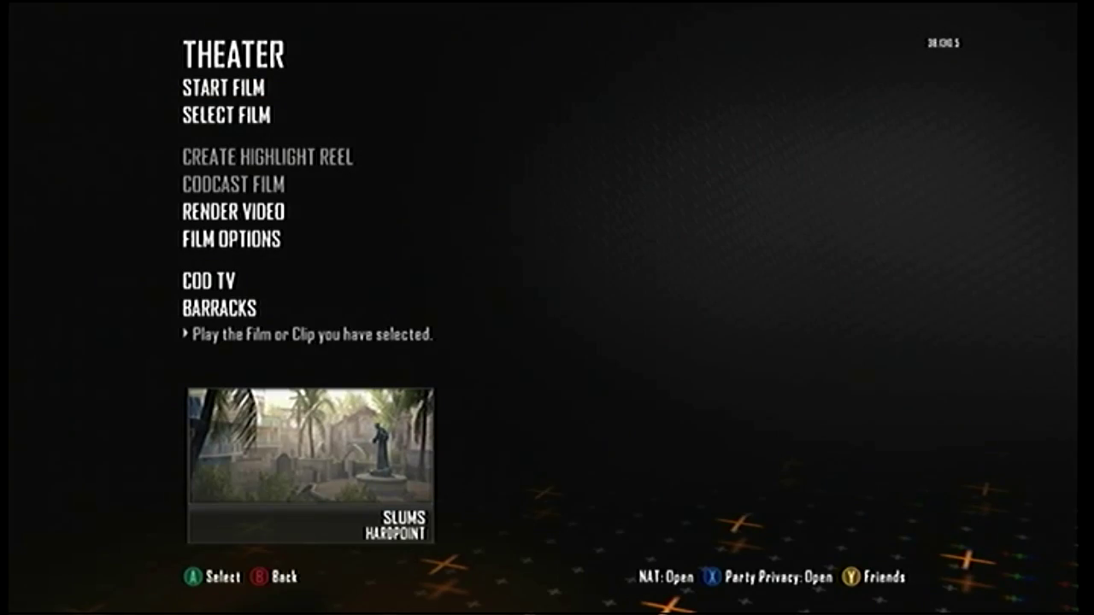
key("Down")
key("Down")
key("Down")
key("Down")
key("Up")
key("Up")
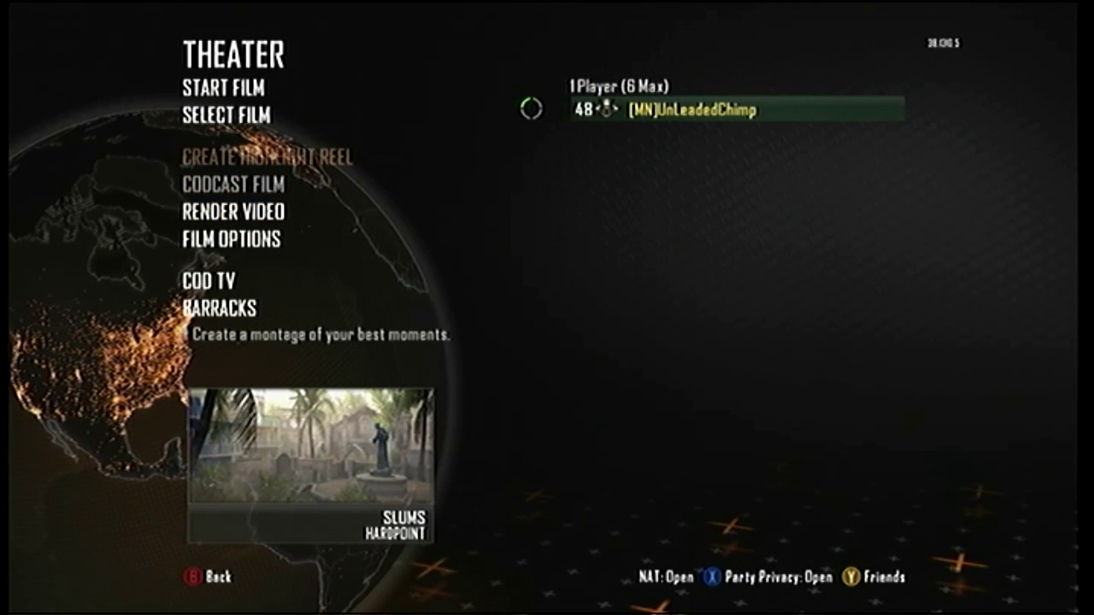
Load the B23R clip, Hardpoint on Nuketown 2025, from the edited films.
key("Up")
key("Return")
key("Down")
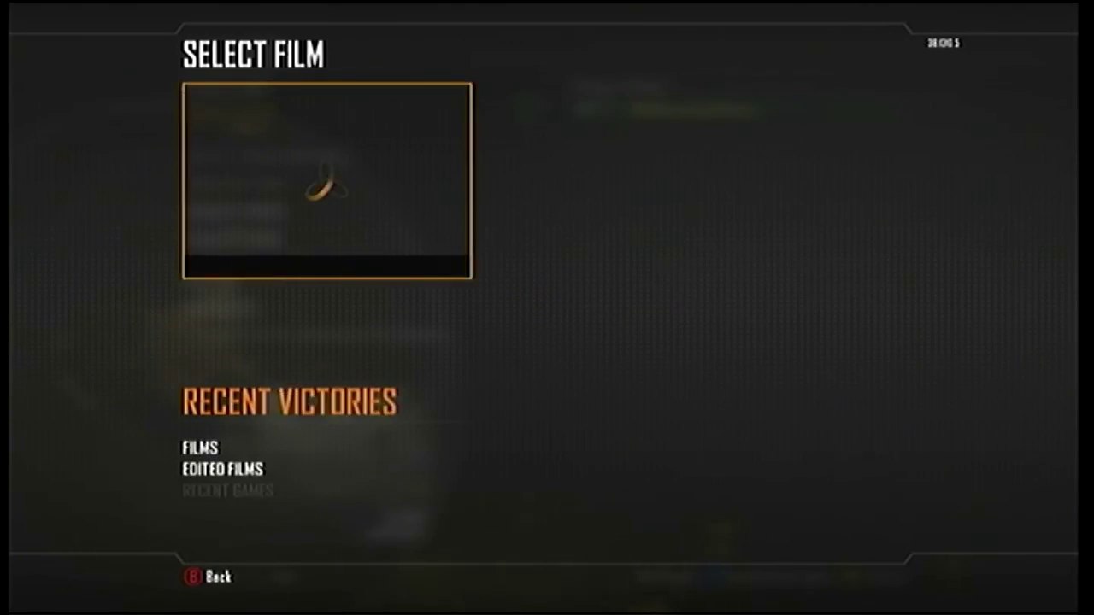
key("Down")
key("Down")
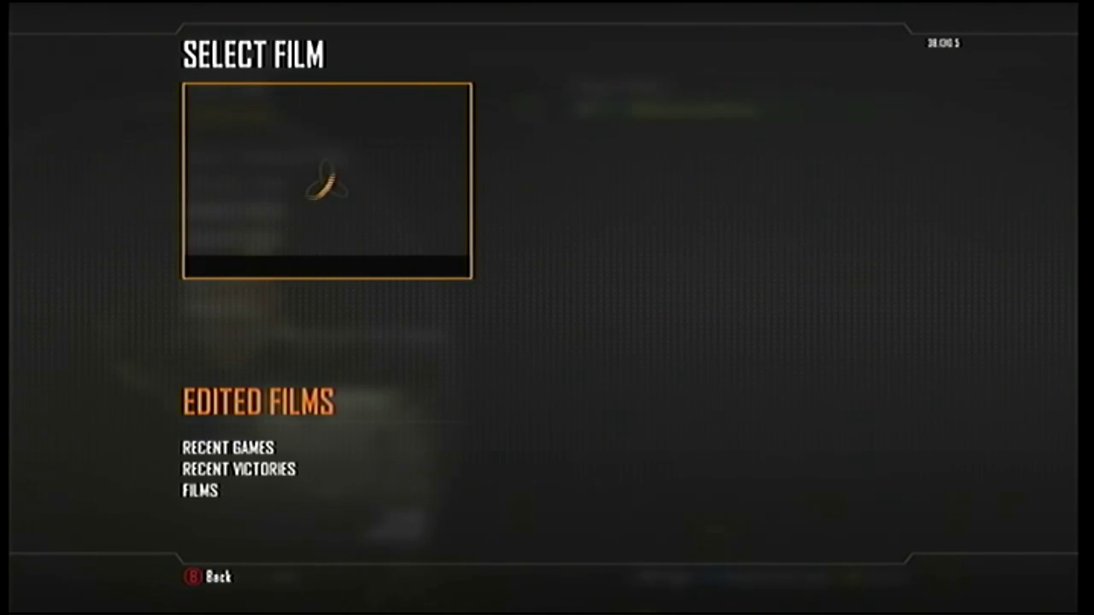
key("Right")
key("Return")
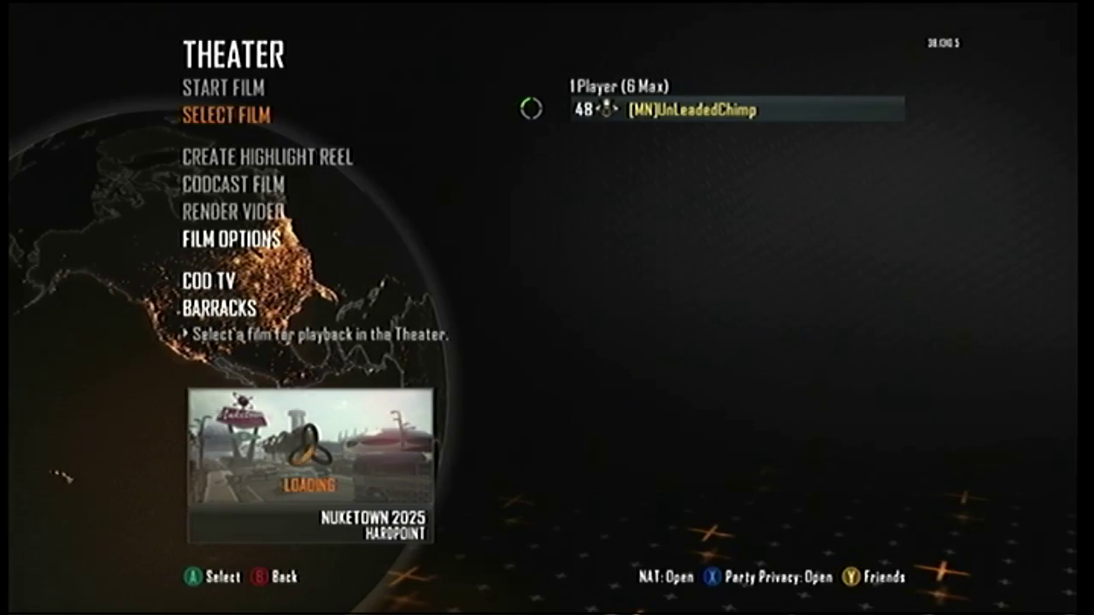
Render the Nuketown 2025 Hardpoint clip into a video and dismiss the upload notice.
key("Up")
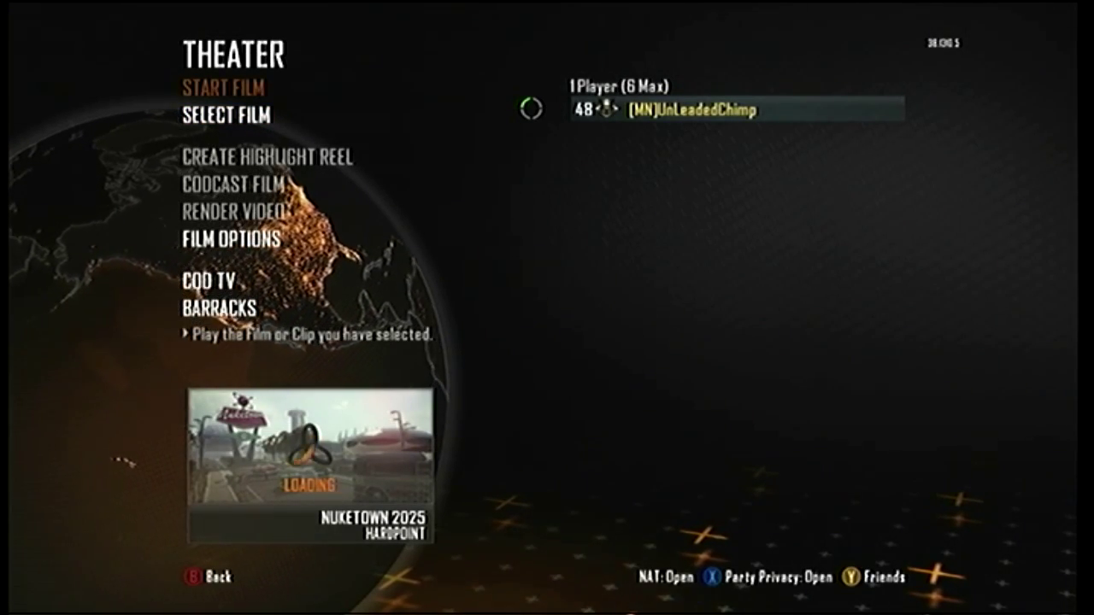
key("Down")
key("Down")
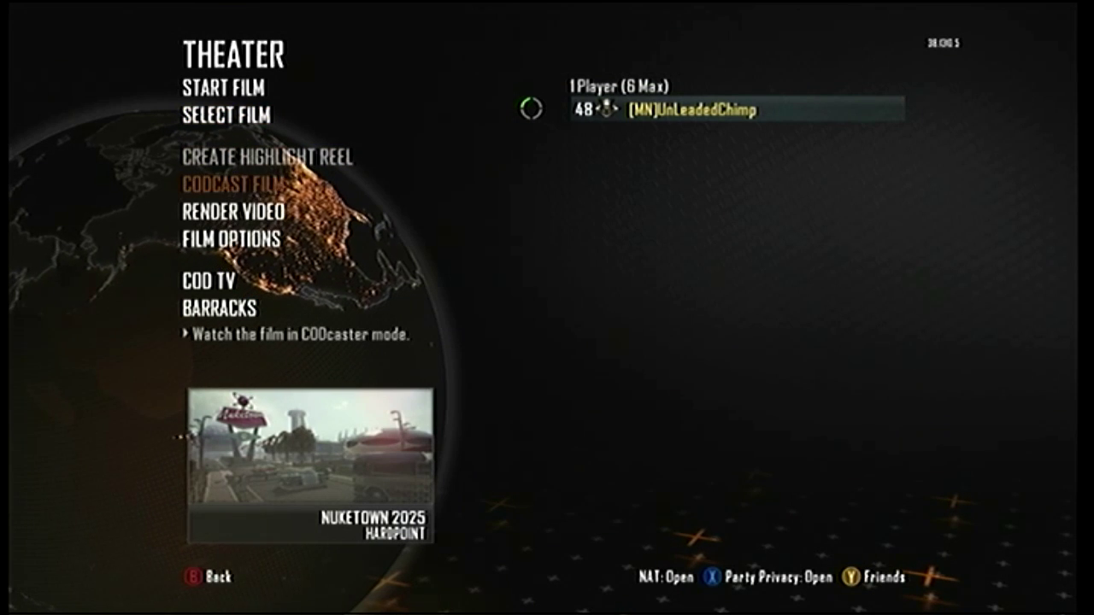
key("Down")
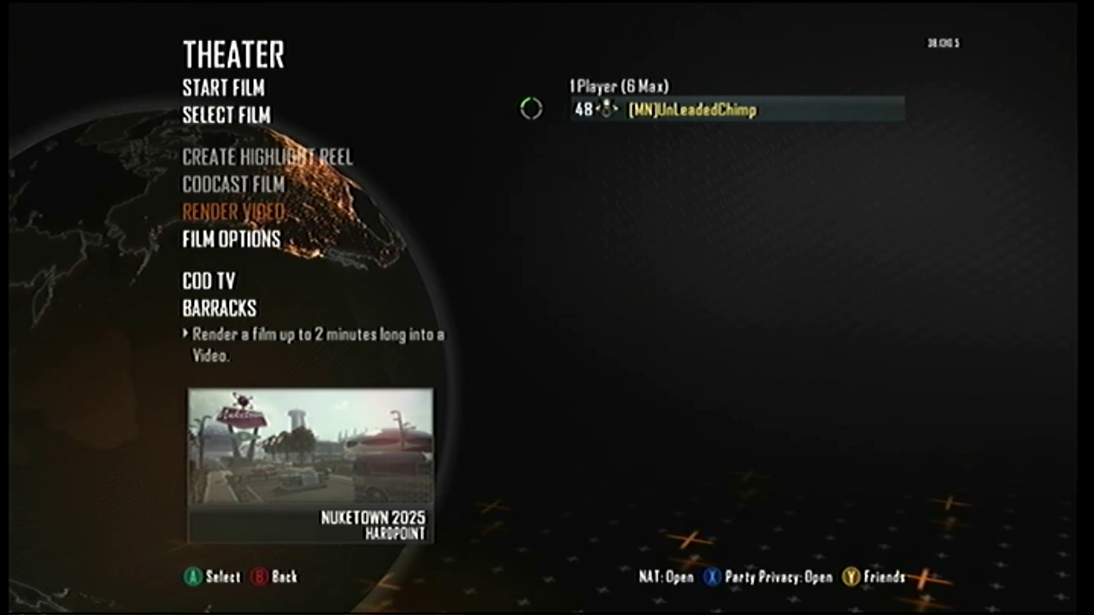
key("Return")
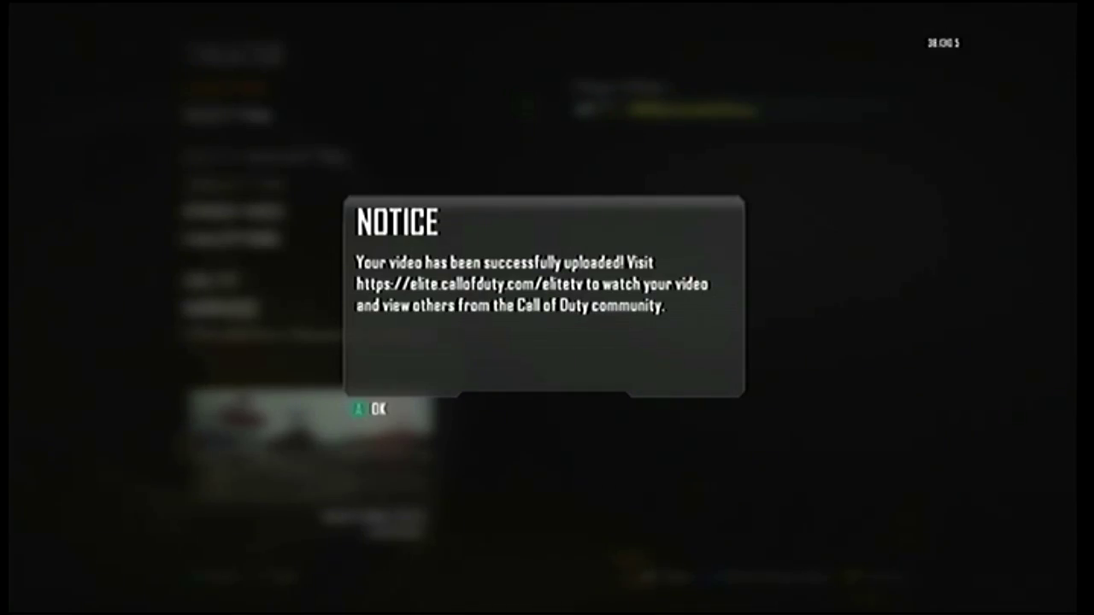
key("Return")
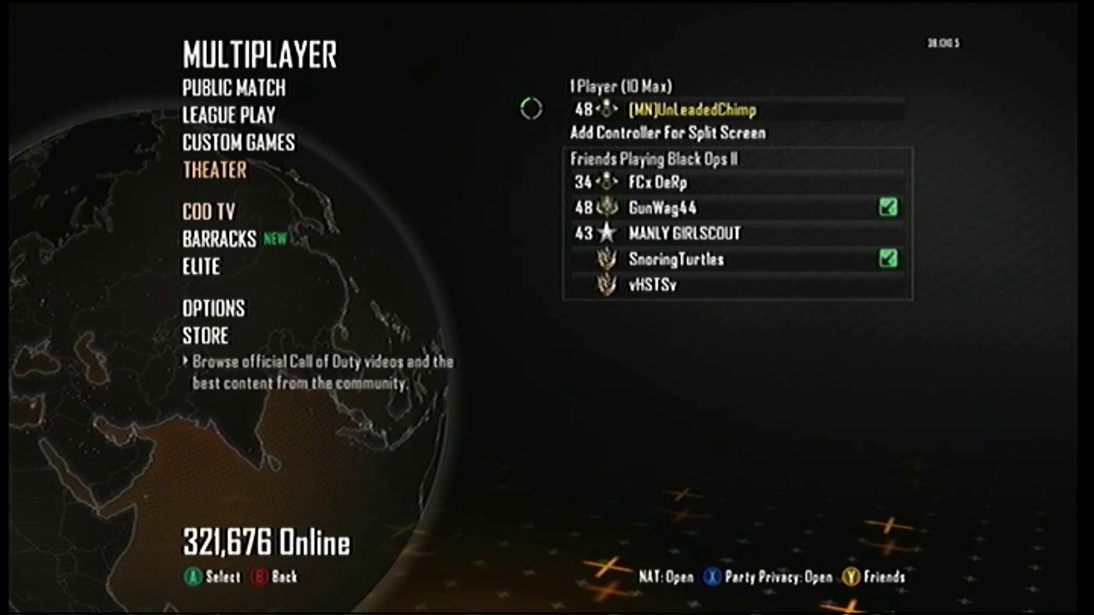
Open the File Manager from My Channel in COD TV.
key("Up")
key("Return")
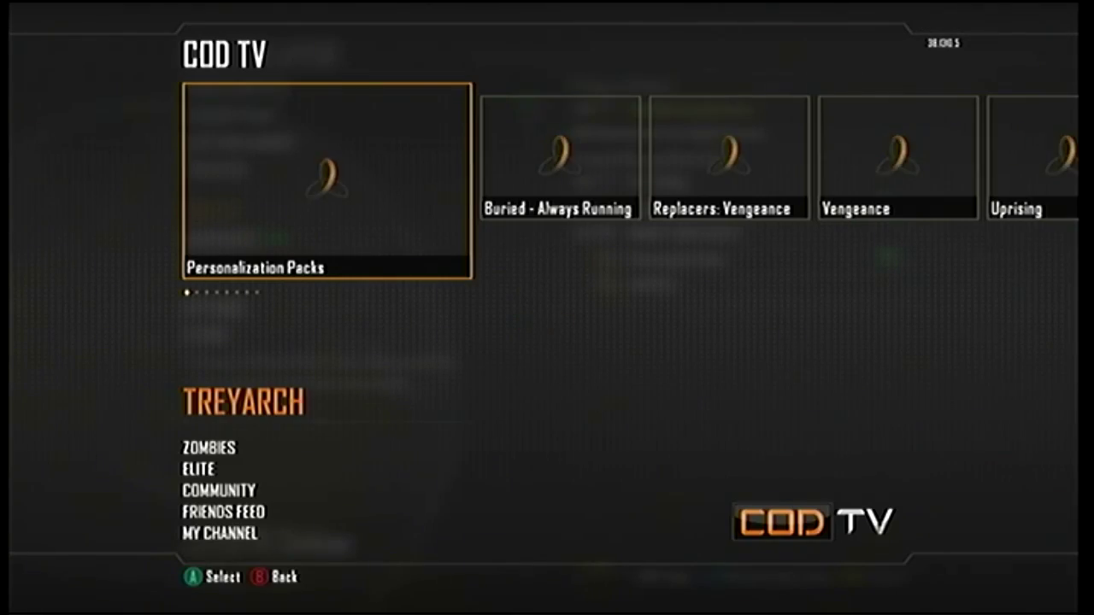
key("Down")
key("Down")
key("Down")
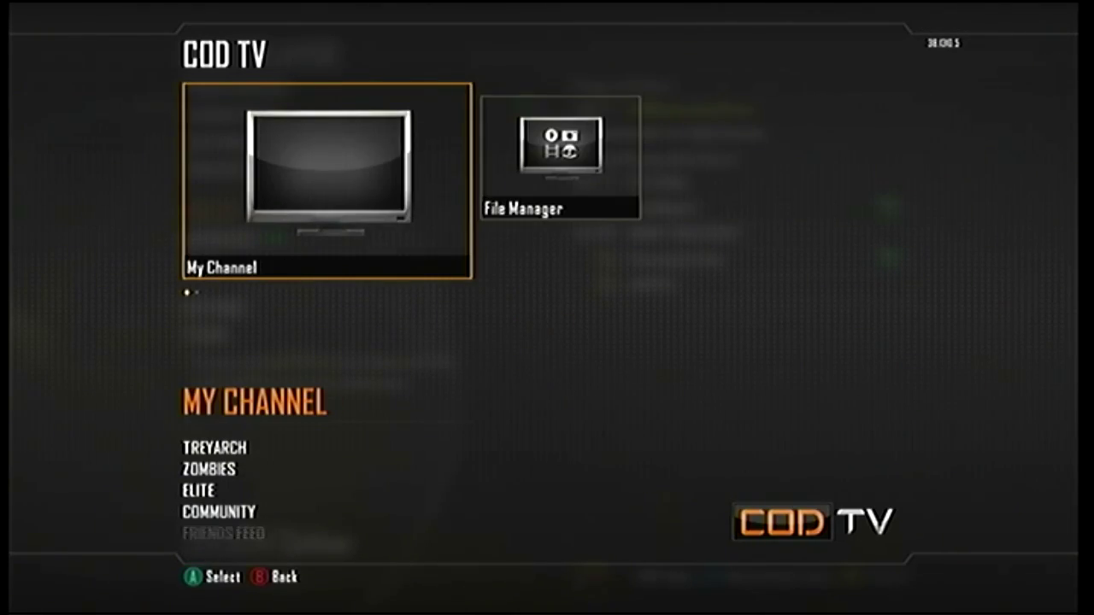
key("Right")
key("Return")
Delete the rendered Hardpoint video of Nuketown 2025 from the File Manager and confirm the deletion.
key("Down")
key("Down")
key("Down")
key("Down")
key("Down")
key("Down")
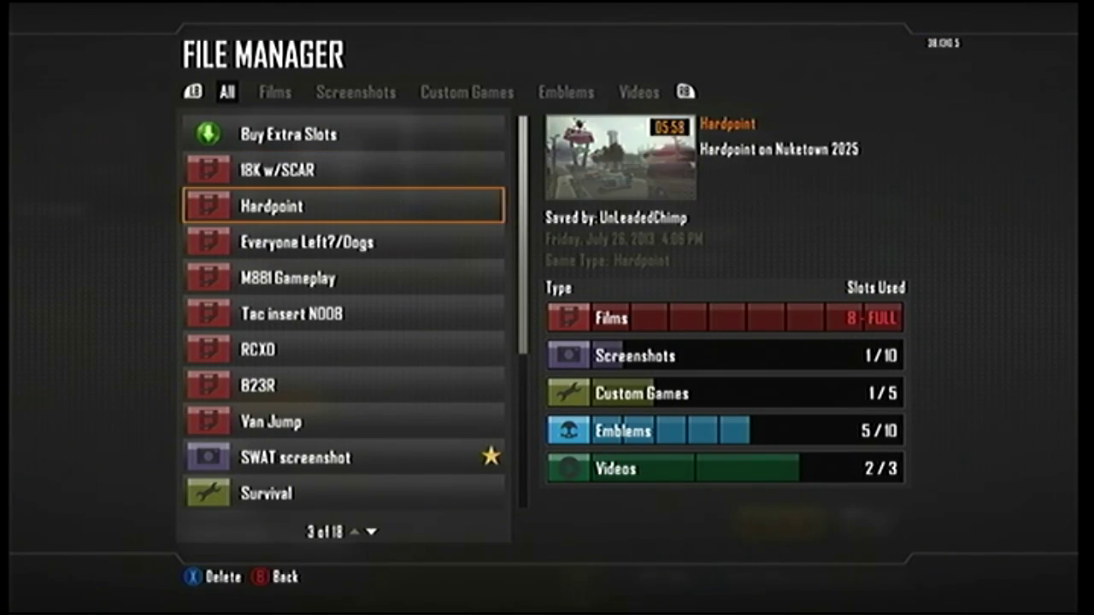
key("Down")
key("Down")
key("Down")
key("Down")
key("Down")
key("Down")
key("Down")
key("Down")
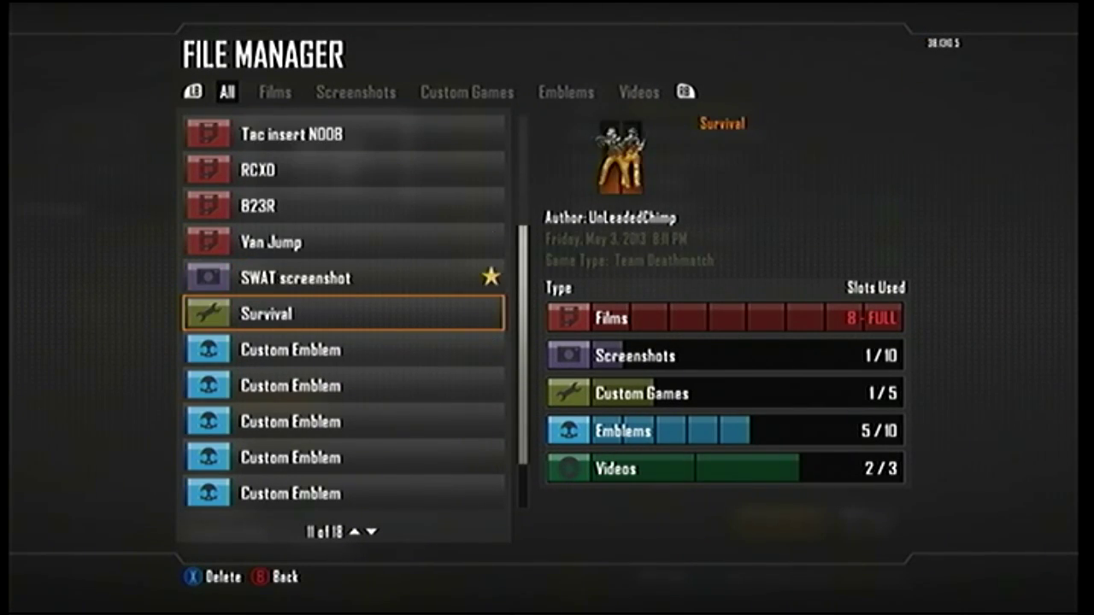
key("Down")
key("Down")
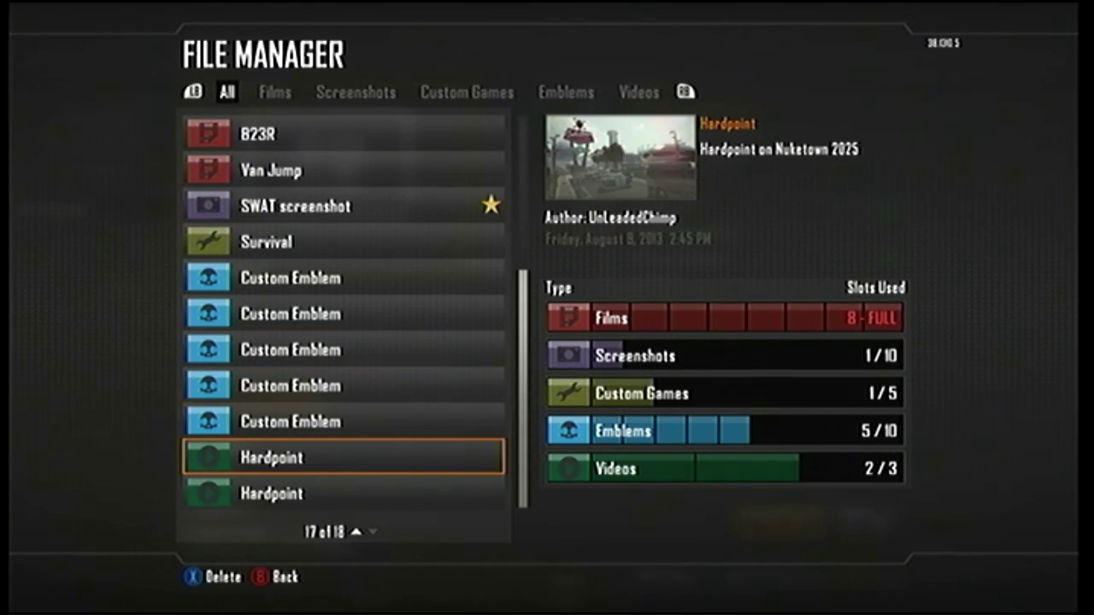
key("Down")
key("Up")
key("x")
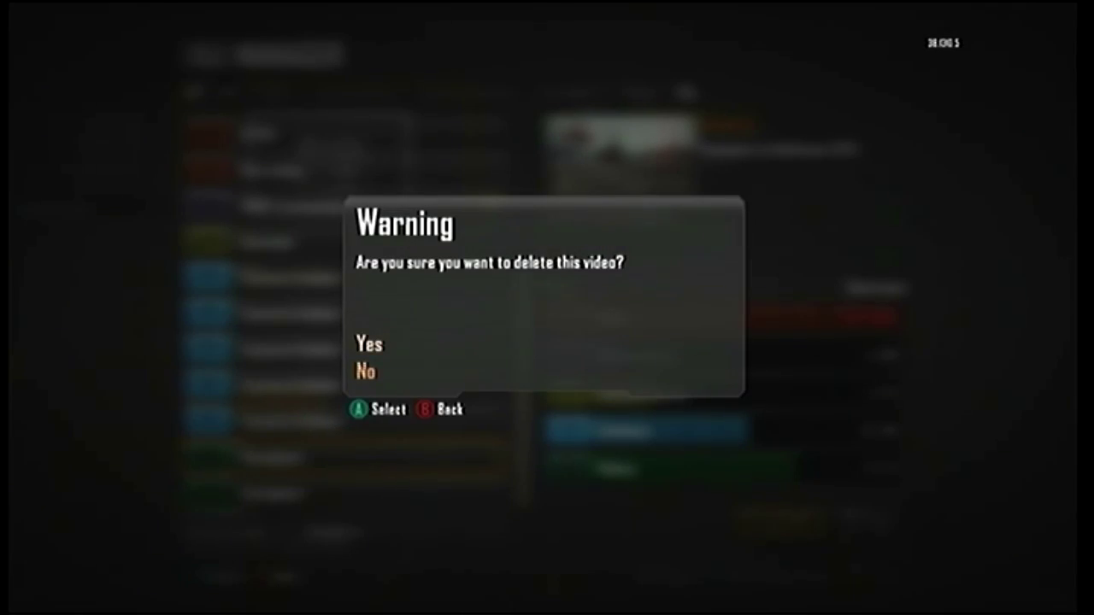
key("Return")
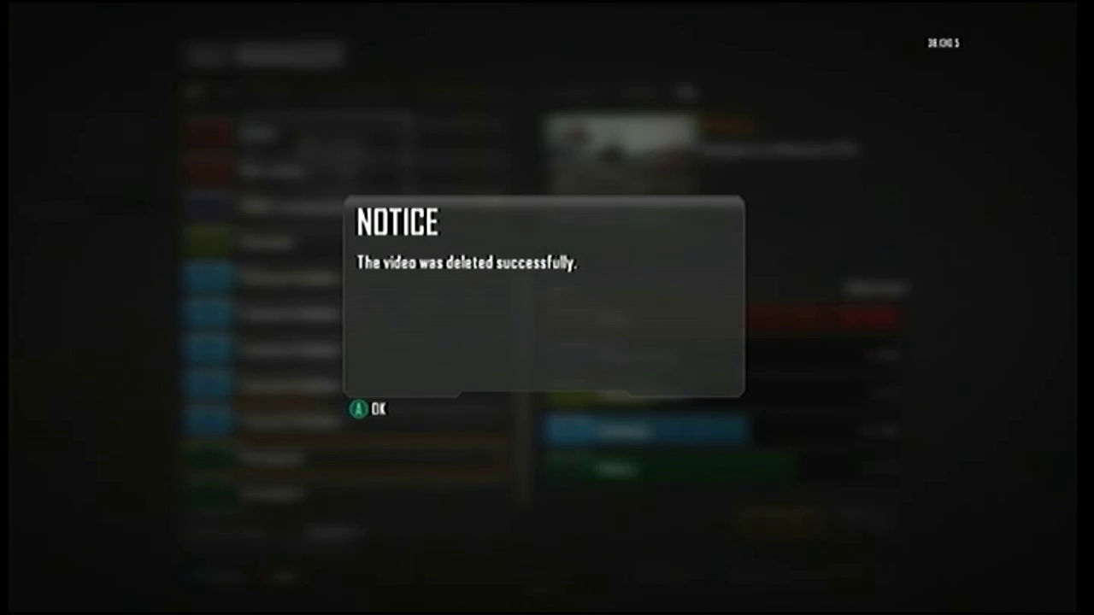
key("Return")
Delete the remaining rendered Hardpoint video at the end of the File Manager list and confirm the deletion.
key("Down")
key("Down")
key("Down")
key("Down")
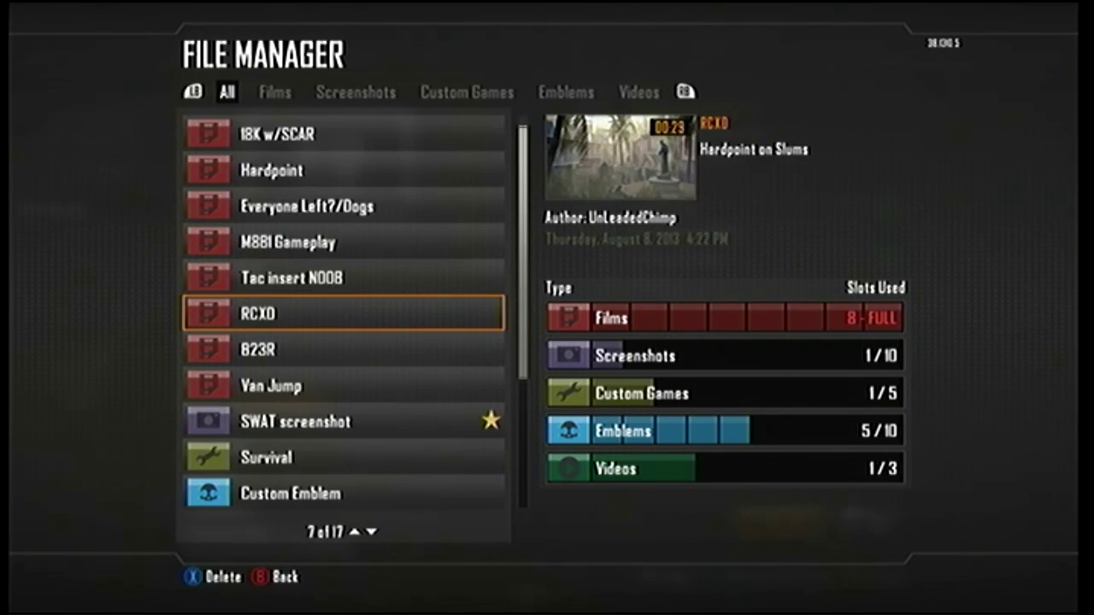
key("Down")
key("Down")
key("Down")
key("Down")
key("Down")
key("Down")
key("Down")
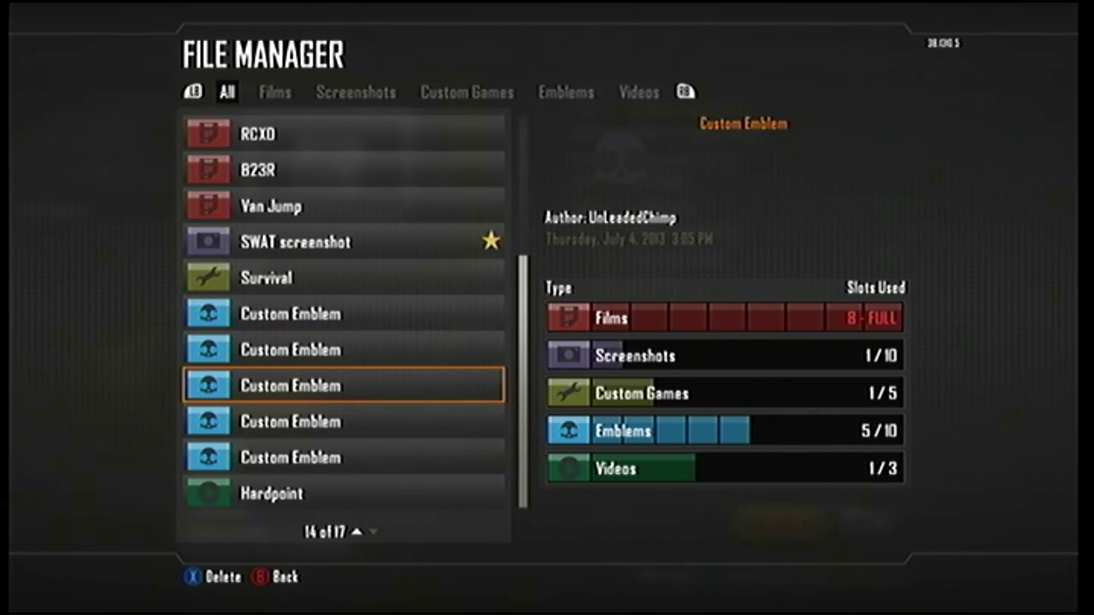
key("Down")
key("Down")
key("Down")
key("x")
key("Up")
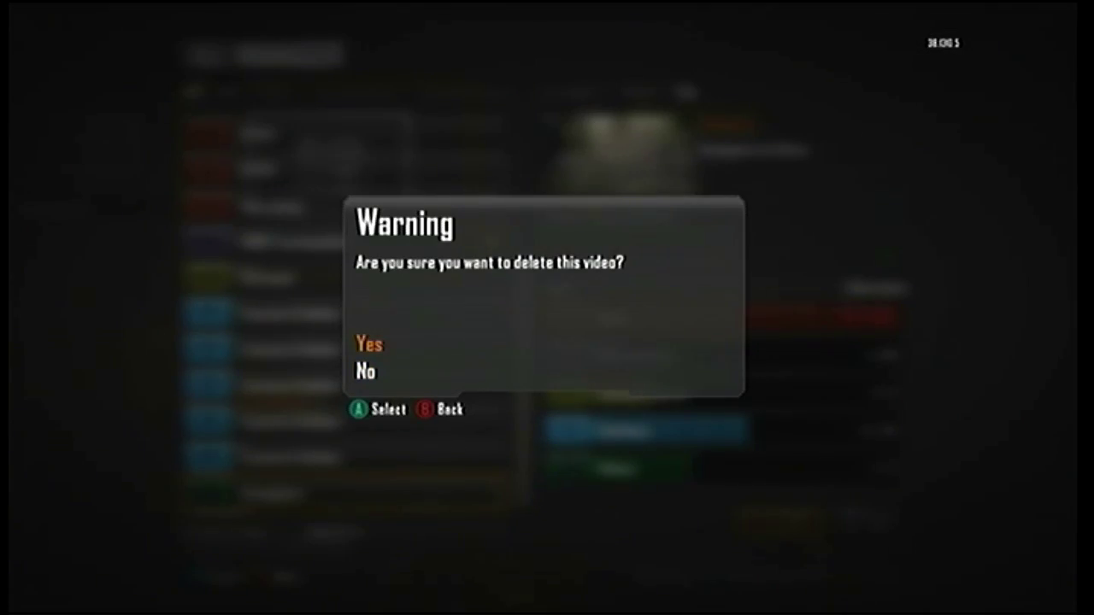
key("Return")
key("Return")
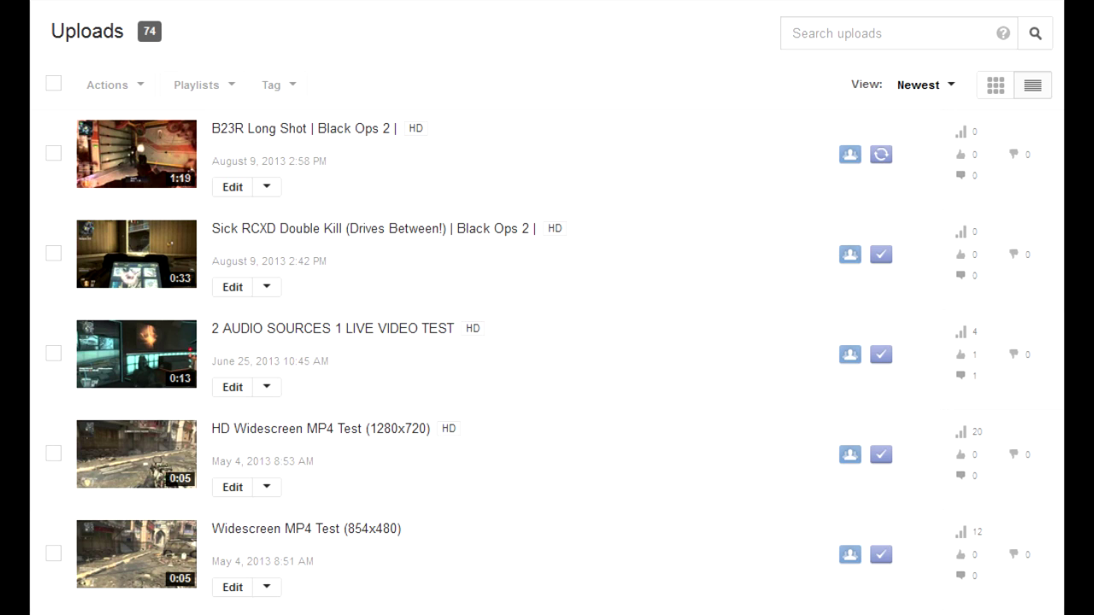
right_click(318, 165)
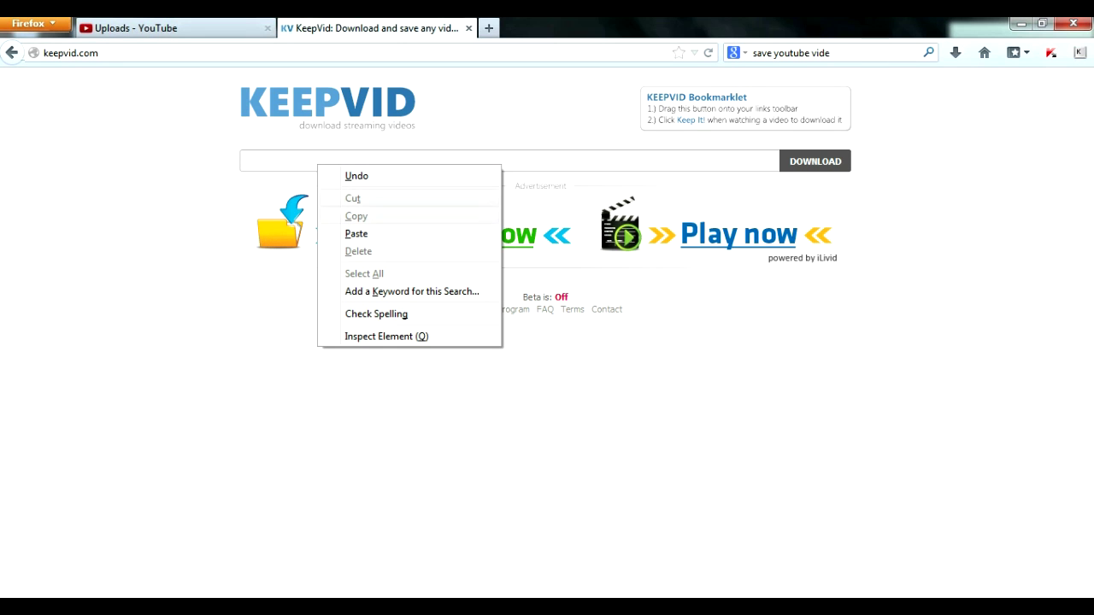
left_click(356, 233)
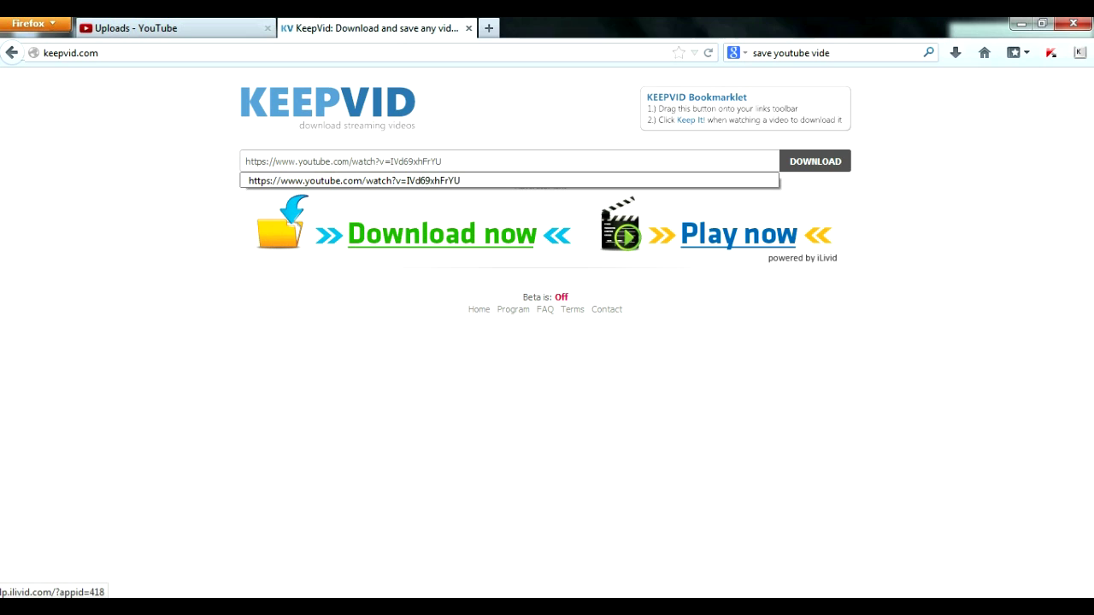
left_click(814, 160)
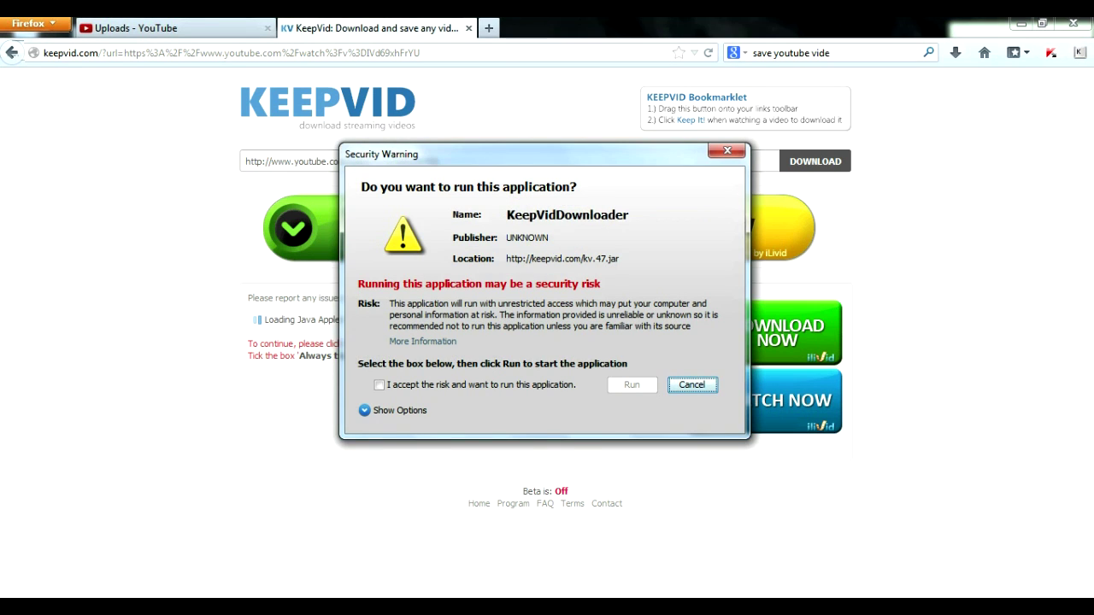
Accept the risk, run KeepVidDownloader, and save the 720p MP4 of the Sick RCXD Double Kill video.
left_click(378, 385)
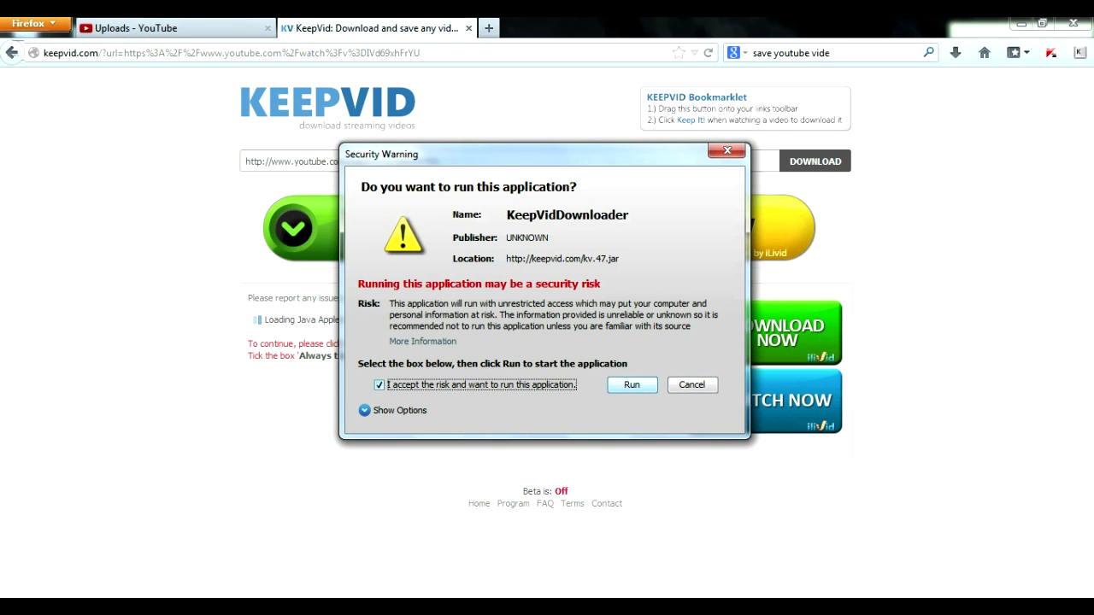
left_click(632, 385)
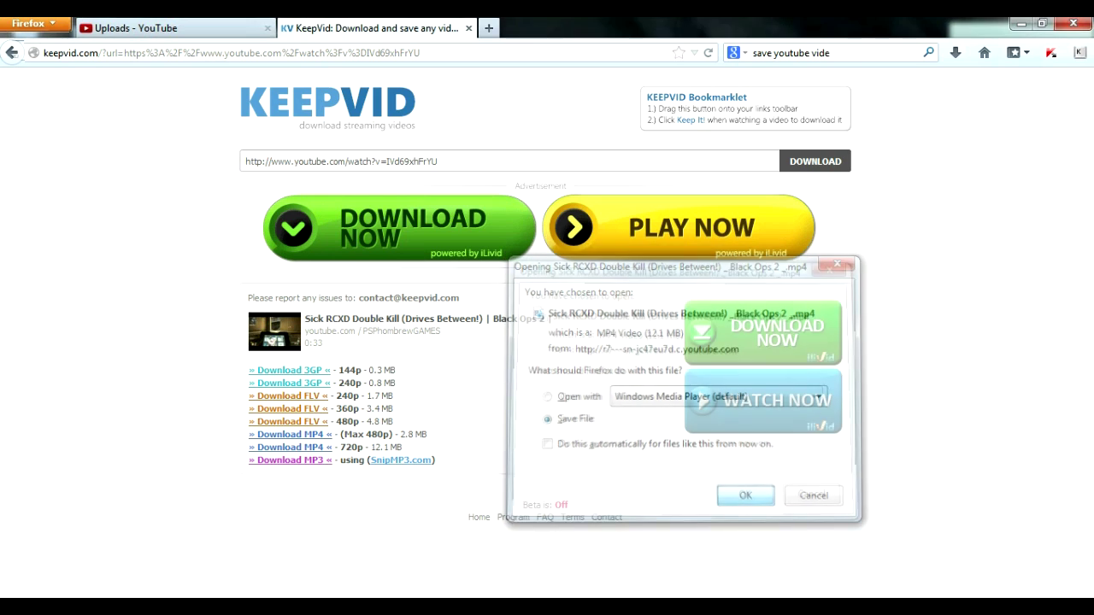
key("Return")
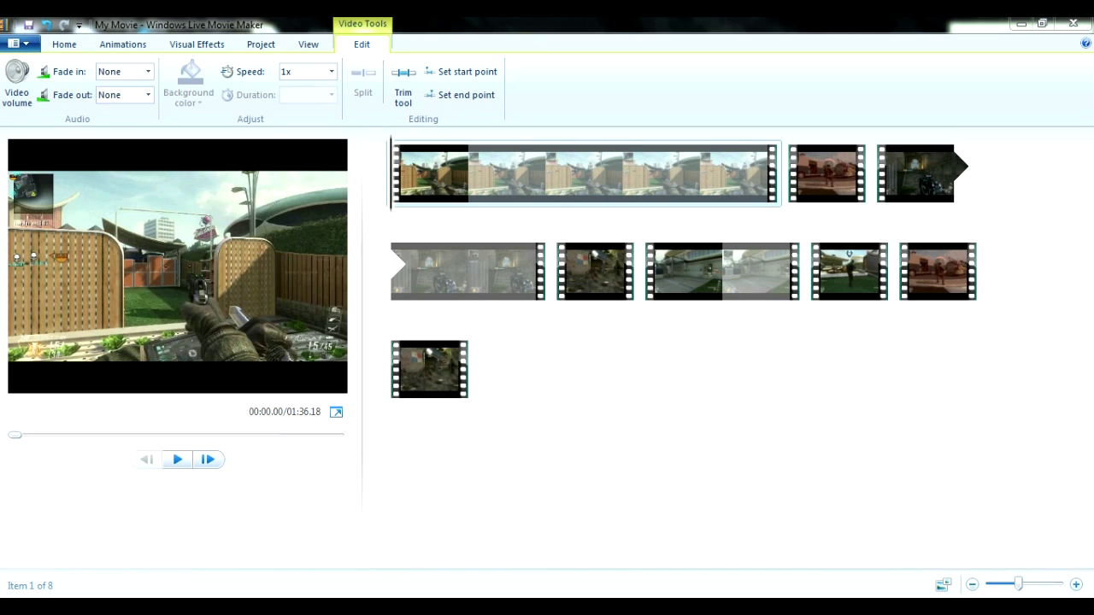
In Windows Live Movie Maker, preview the start of the movie and turn the first clip's video volume down to minimum.
left_click(177, 459)
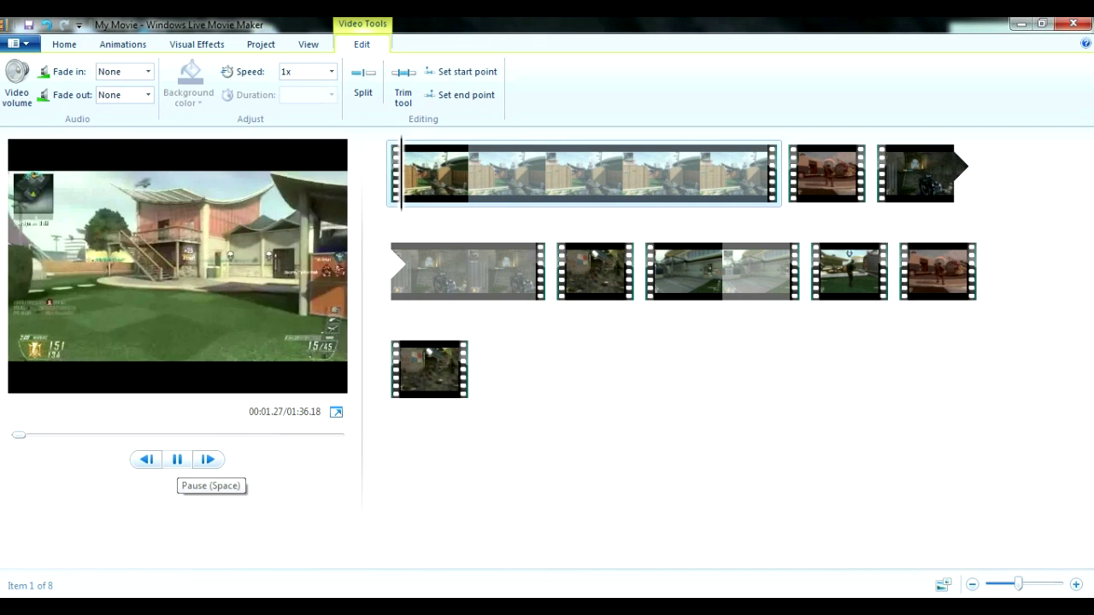
left_click(177, 460)
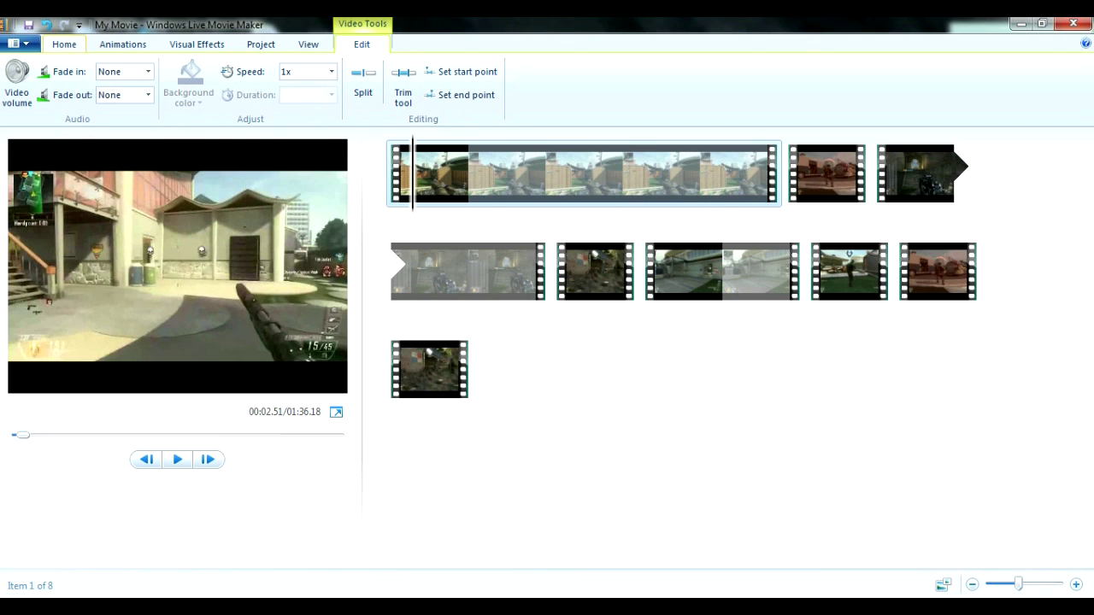
left_click(17, 83)
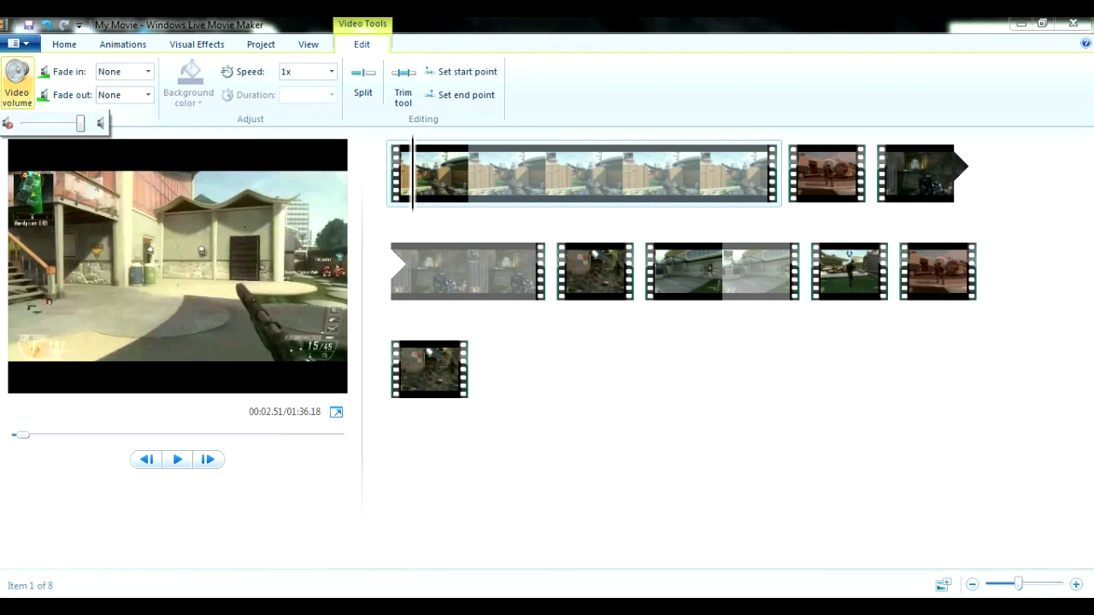
left_click_drag(80, 123, 26, 123)
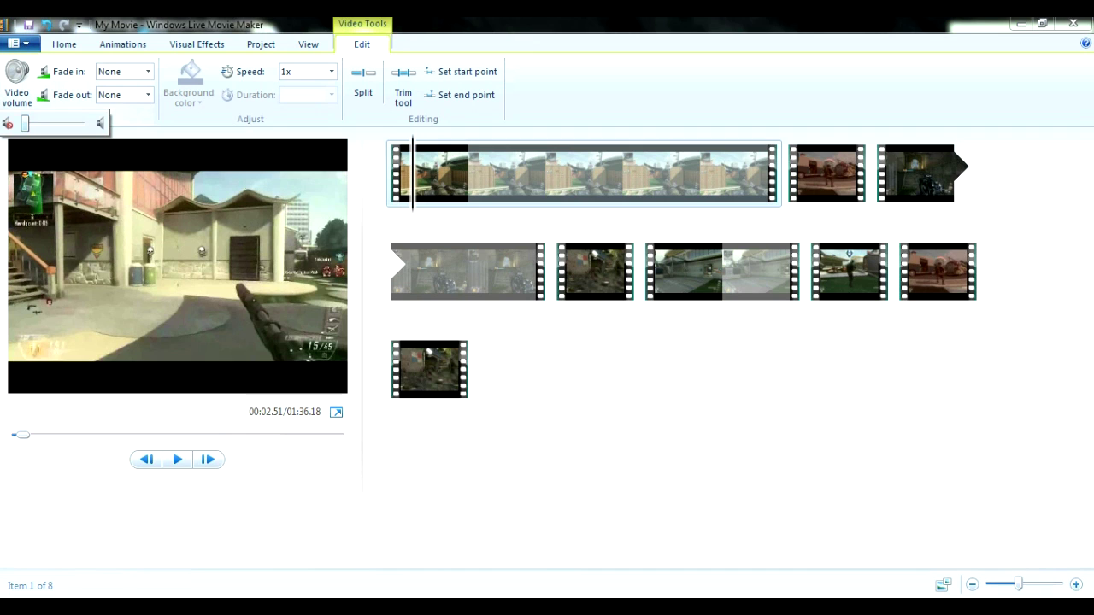
Turn the video volume of the second and third clips down to minimum.
left_click(791, 174)
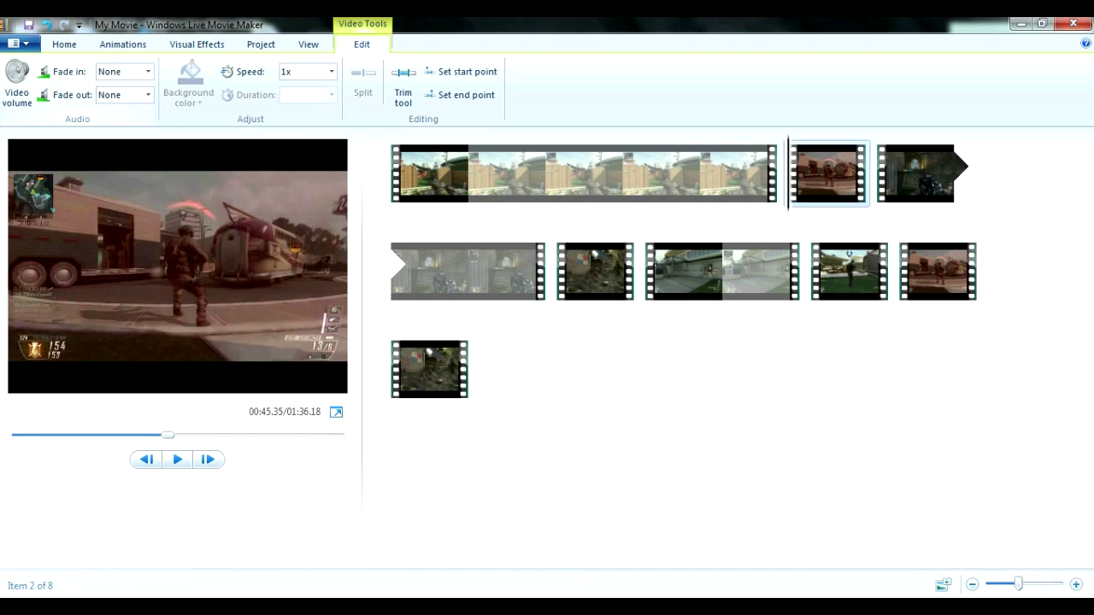
left_click(17, 83)
left_click_drag(80, 124, 24, 123)
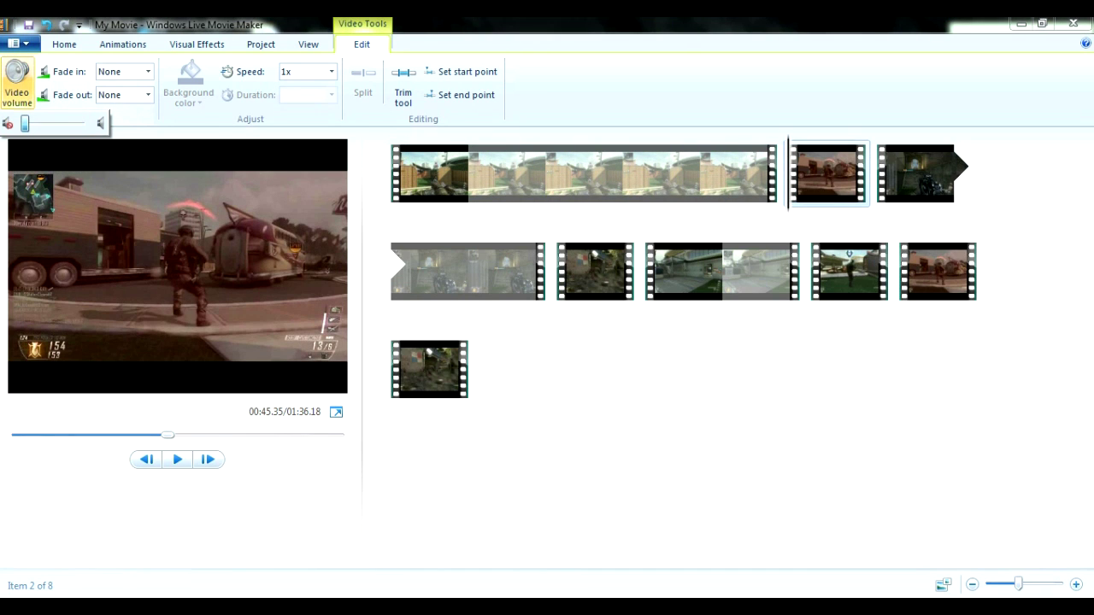
left_click(916, 173)
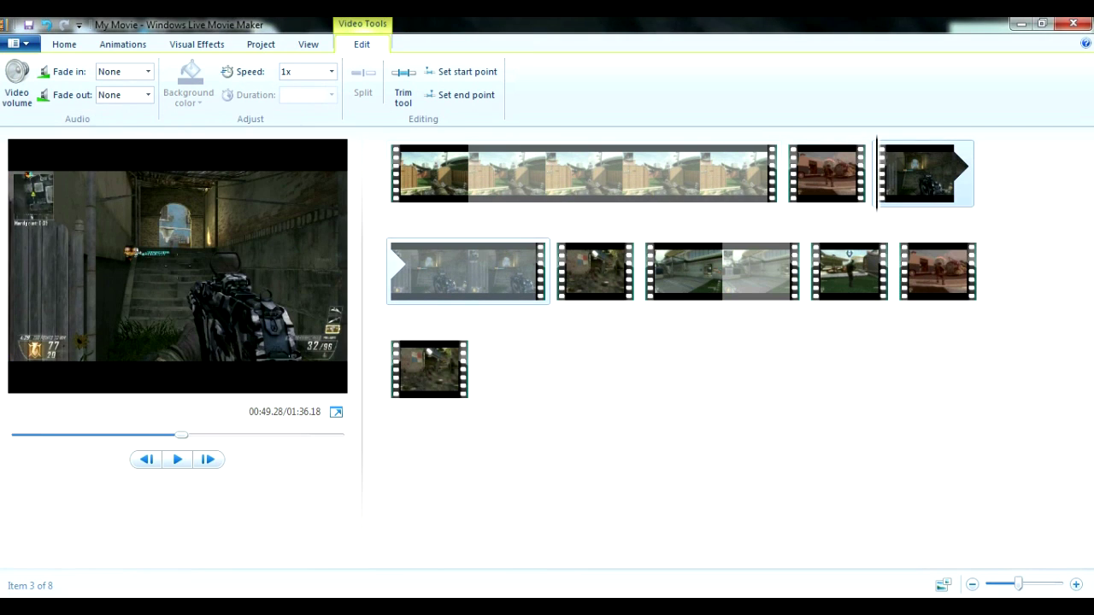
left_click(17, 83)
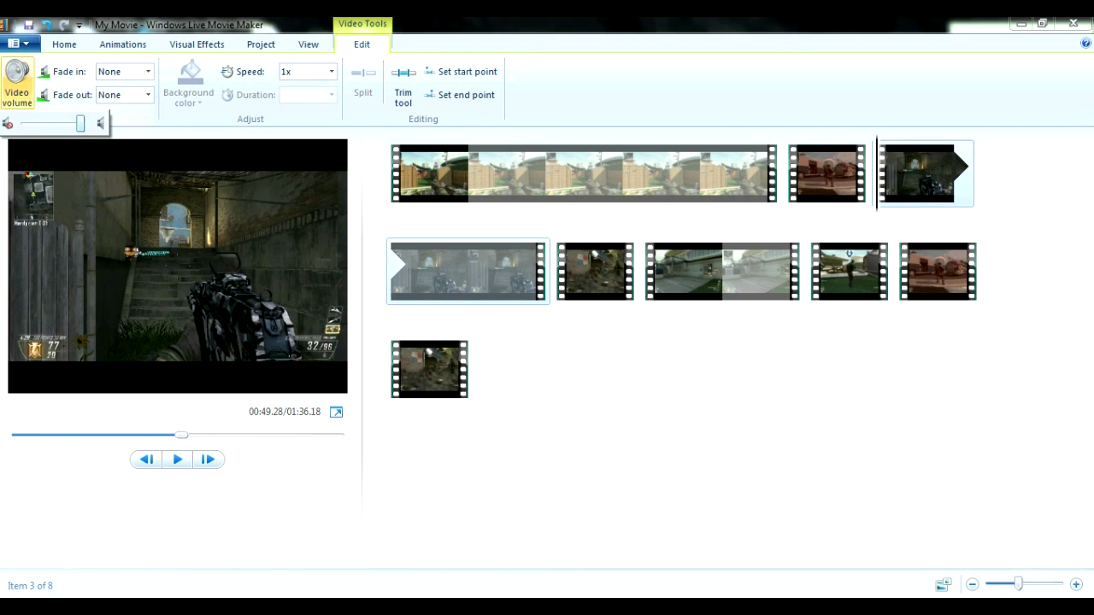
left_click_drag(80, 123, 26, 123)
Turn the video volume of the fourth and fifth clips down to minimum.
left_click(596, 271)
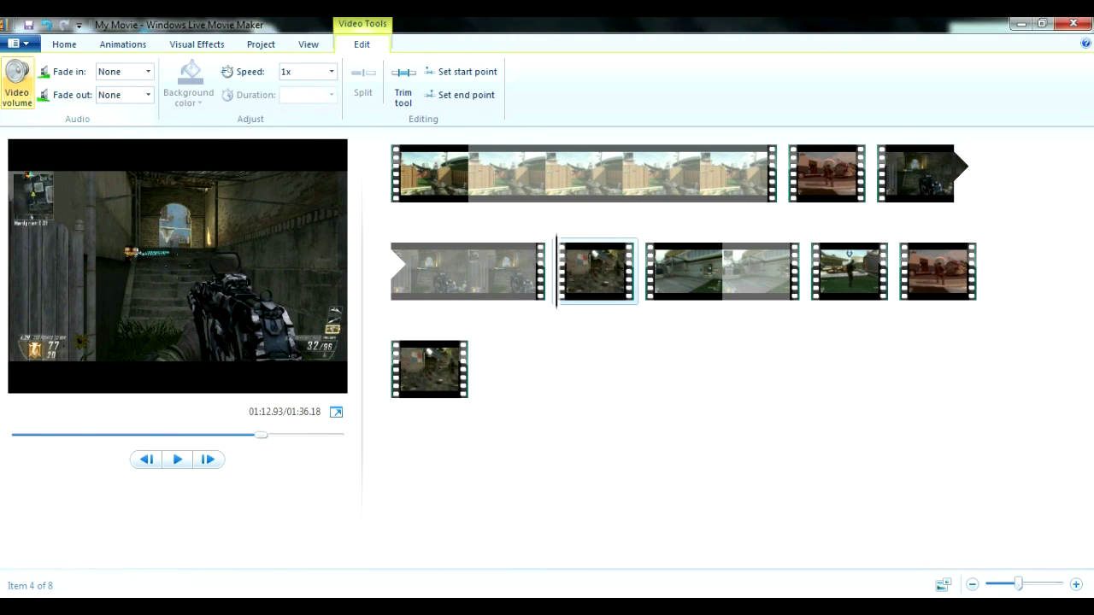
left_click(17, 82)
left_click_drag(80, 123, 26, 123)
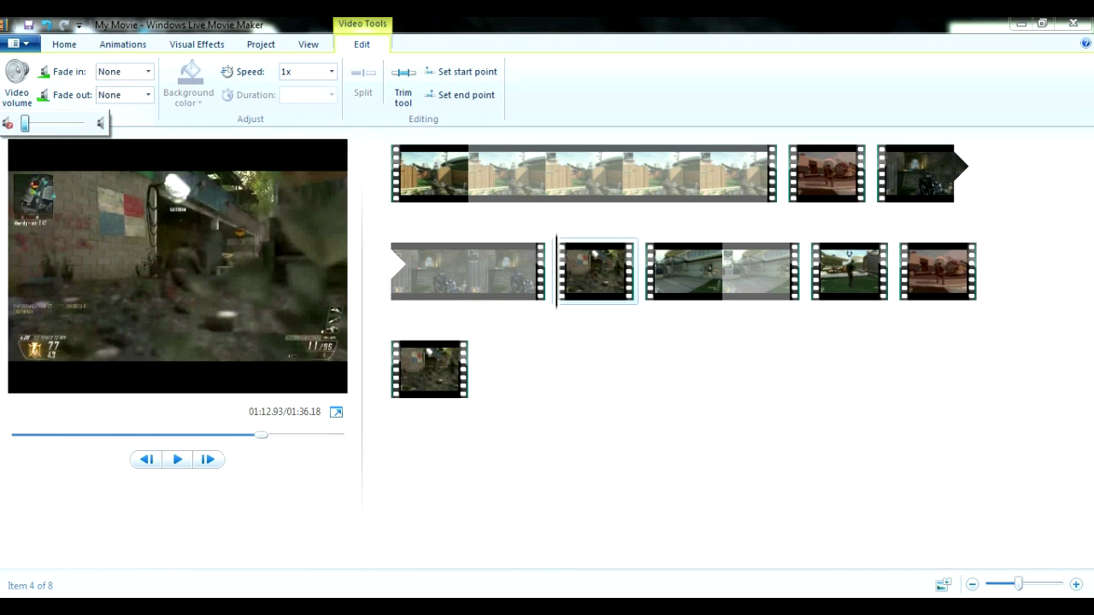
left_click(722, 270)
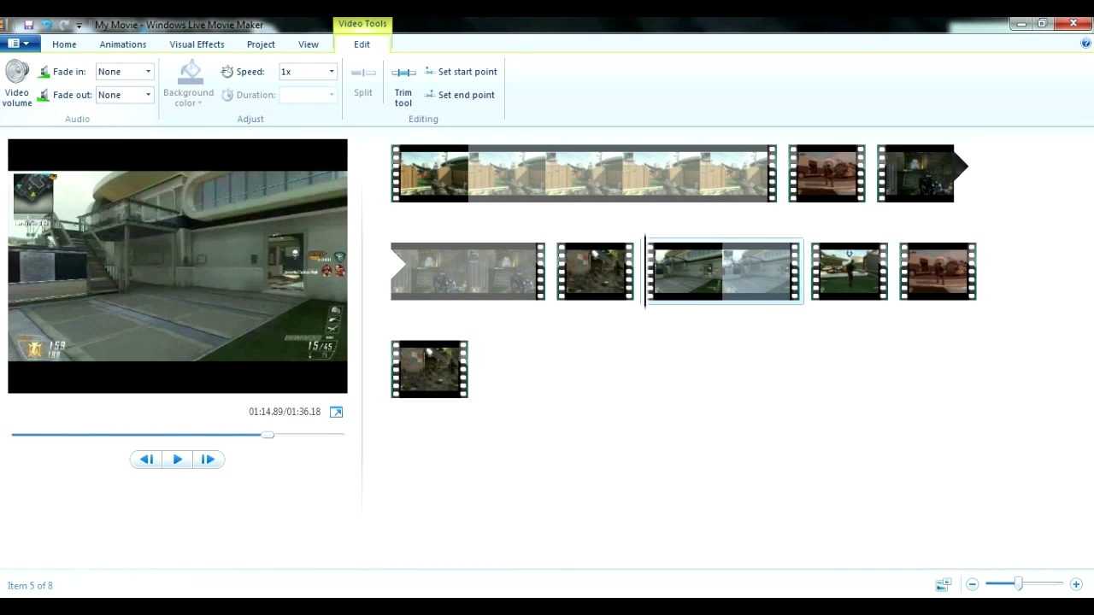
left_click(17, 83)
left_click_drag(81, 123, 26, 123)
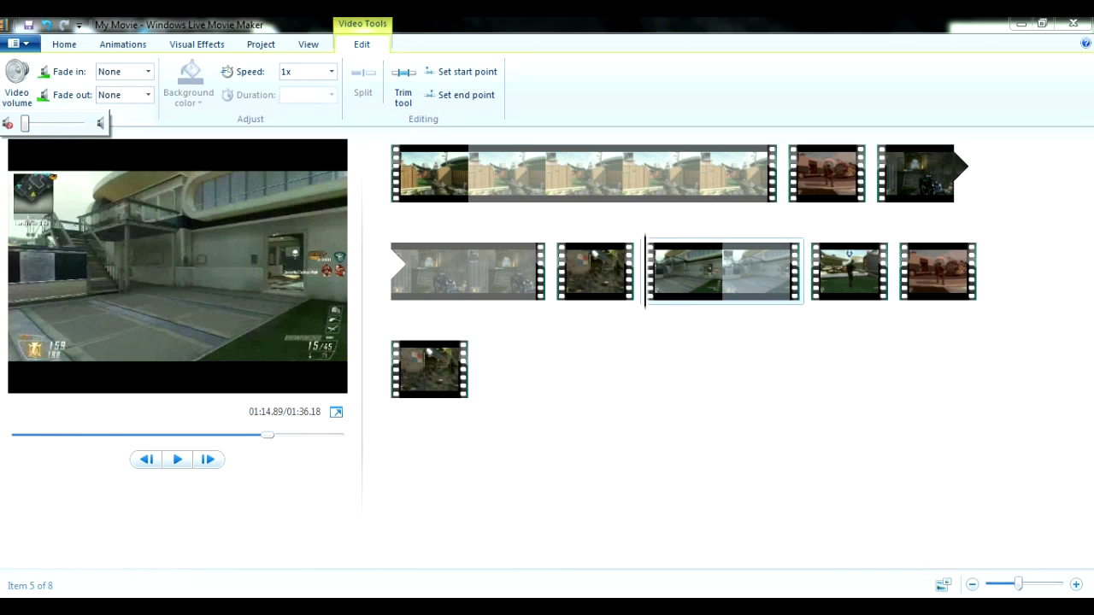
Turn the video volume of the sixth, seventh and eighth clips down to minimum.
left_click(850, 271)
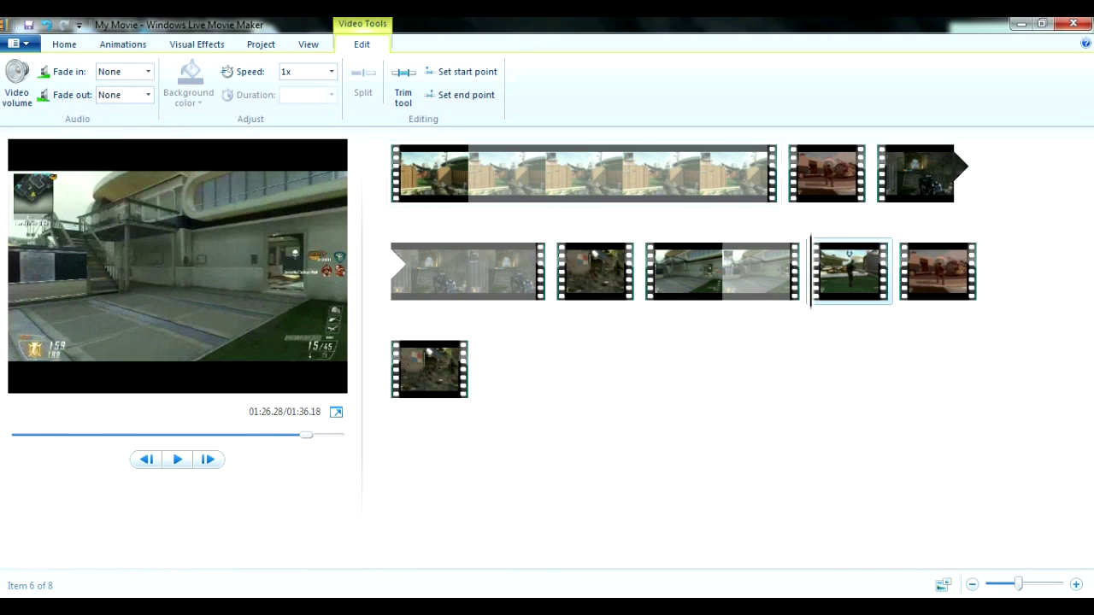
left_click(17, 83)
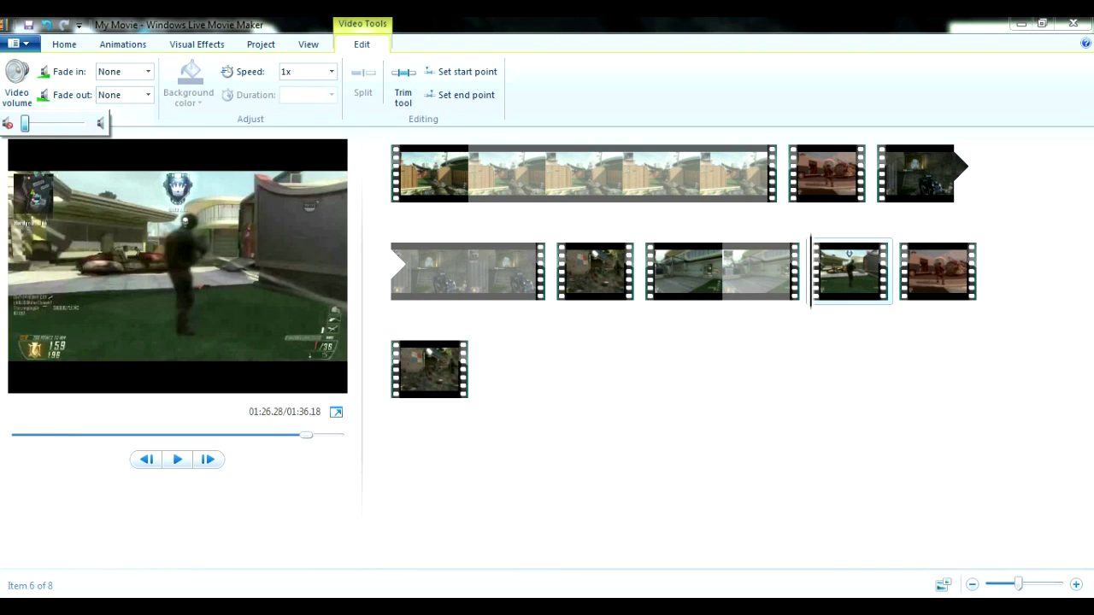
left_click(937, 271)
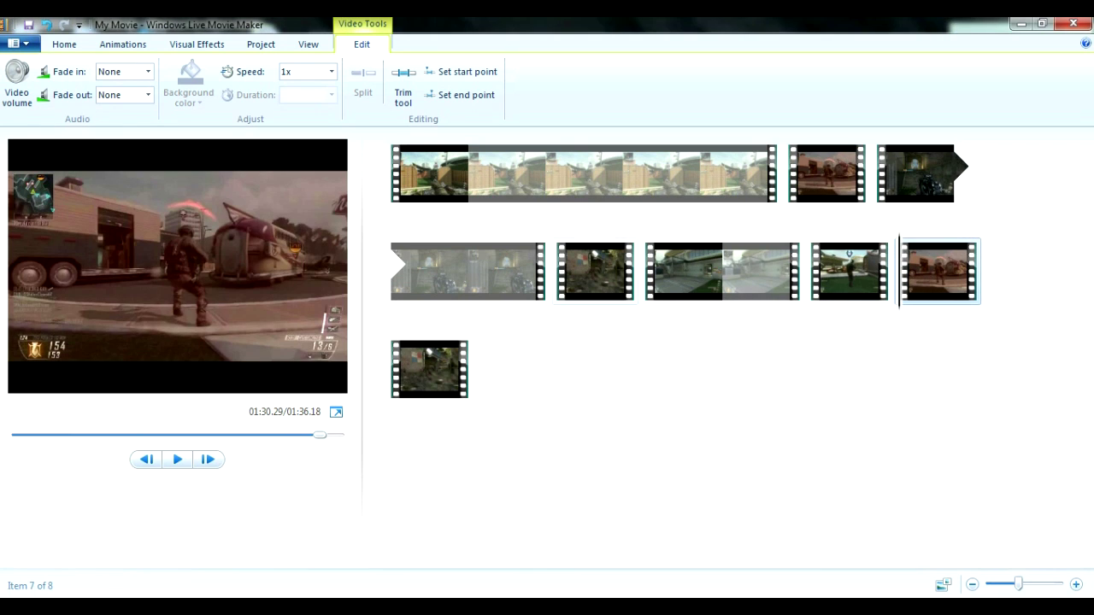
left_click(18, 83)
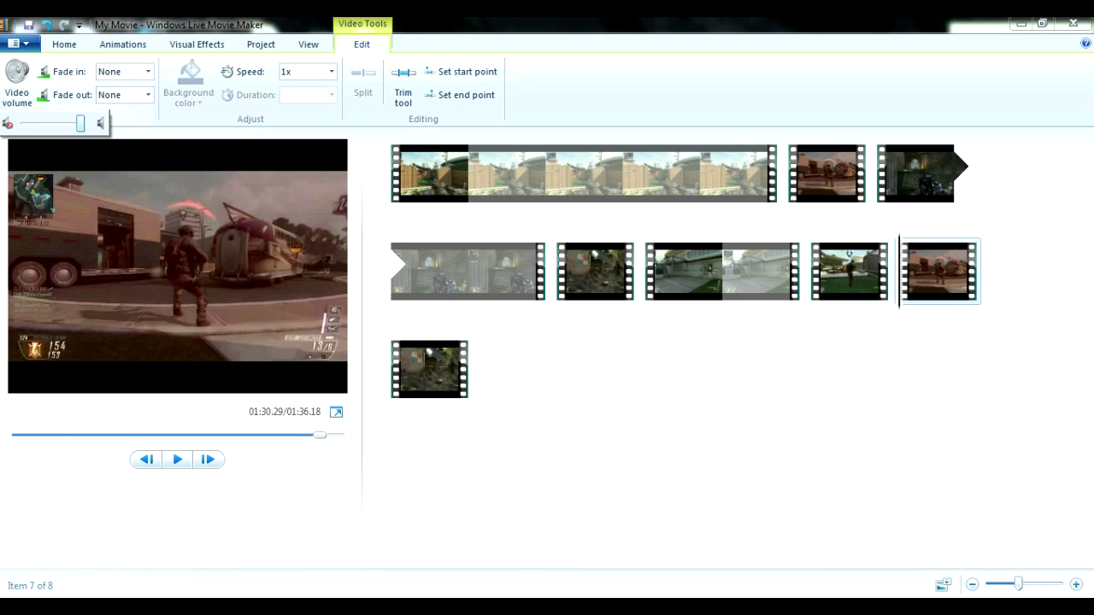
left_click_drag(80, 124, 25, 123)
left_click(429, 369)
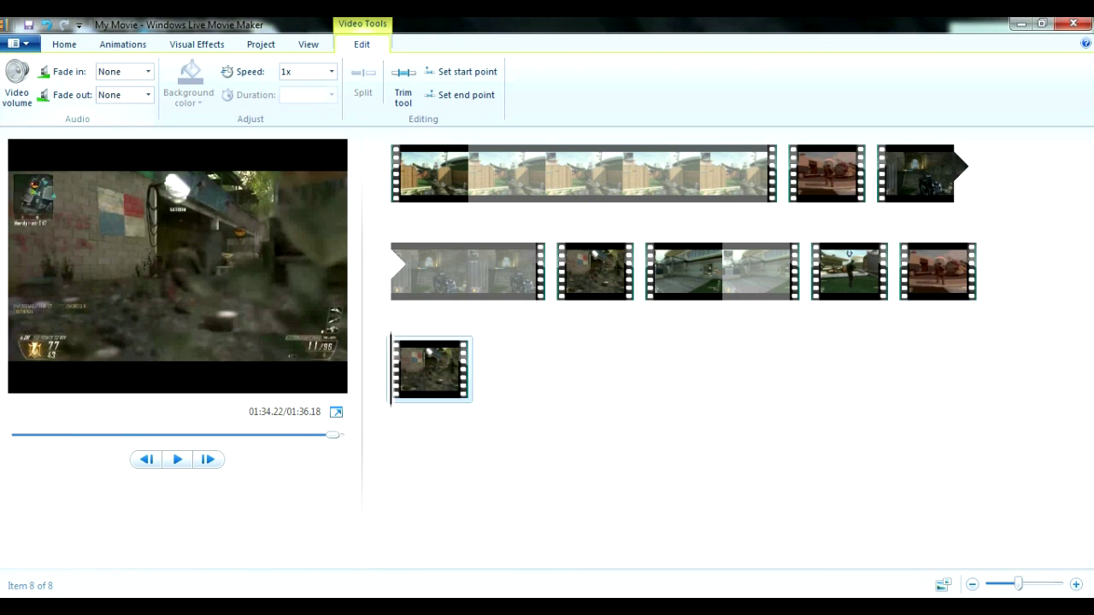
left_click(17, 83)
left_click_drag(81, 124, 25, 124)
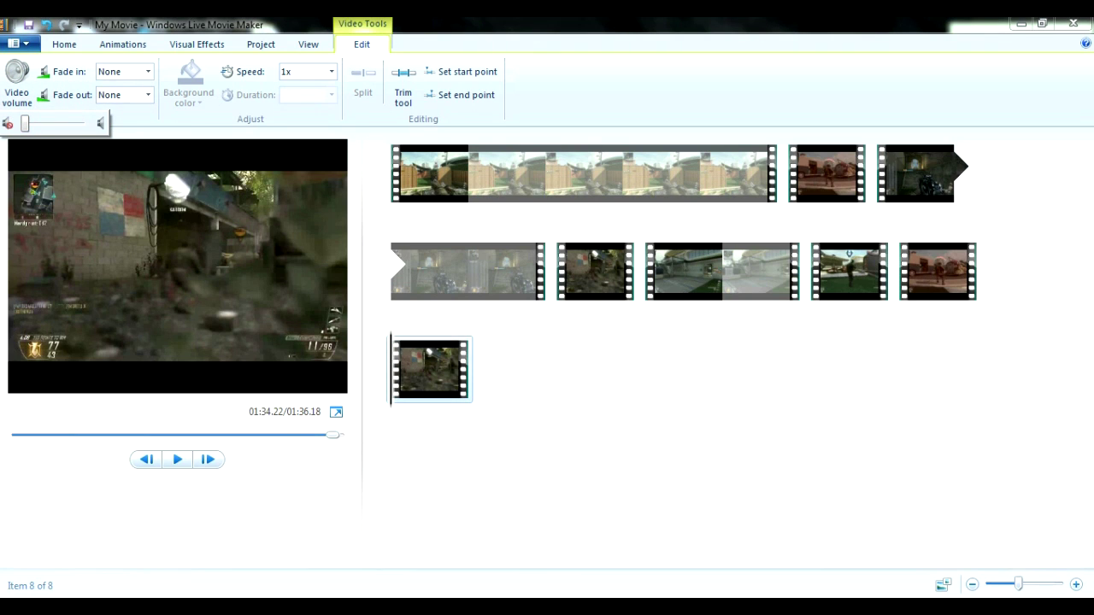
key("Escape")
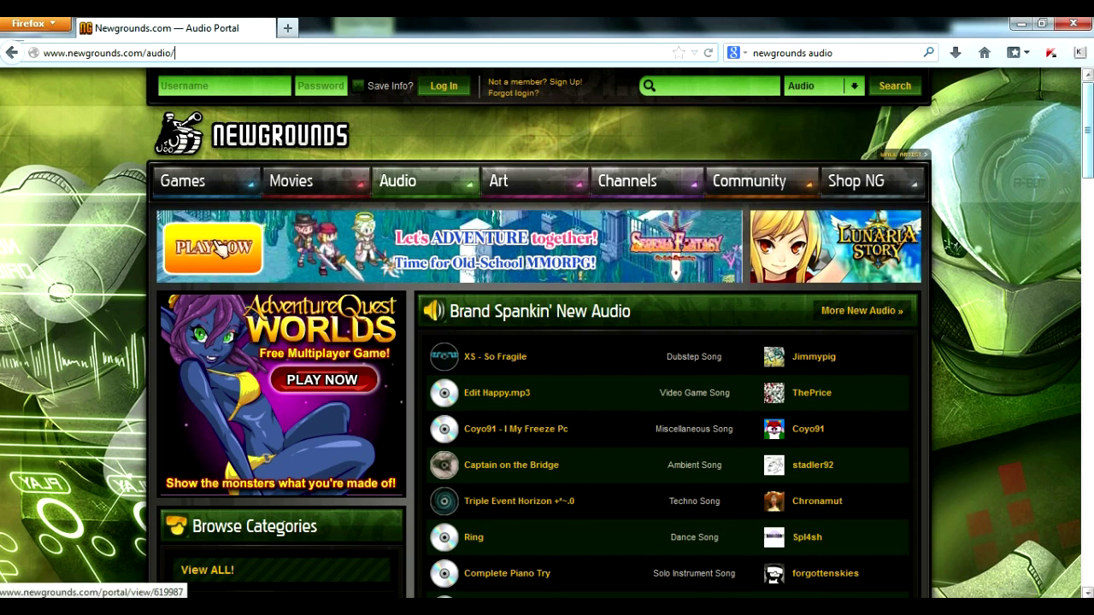
In Firefox, browse the Newgrounds Audio Portal's Electronic category and list its Dubstep songs.
scroll(221, 248, "down", 5)
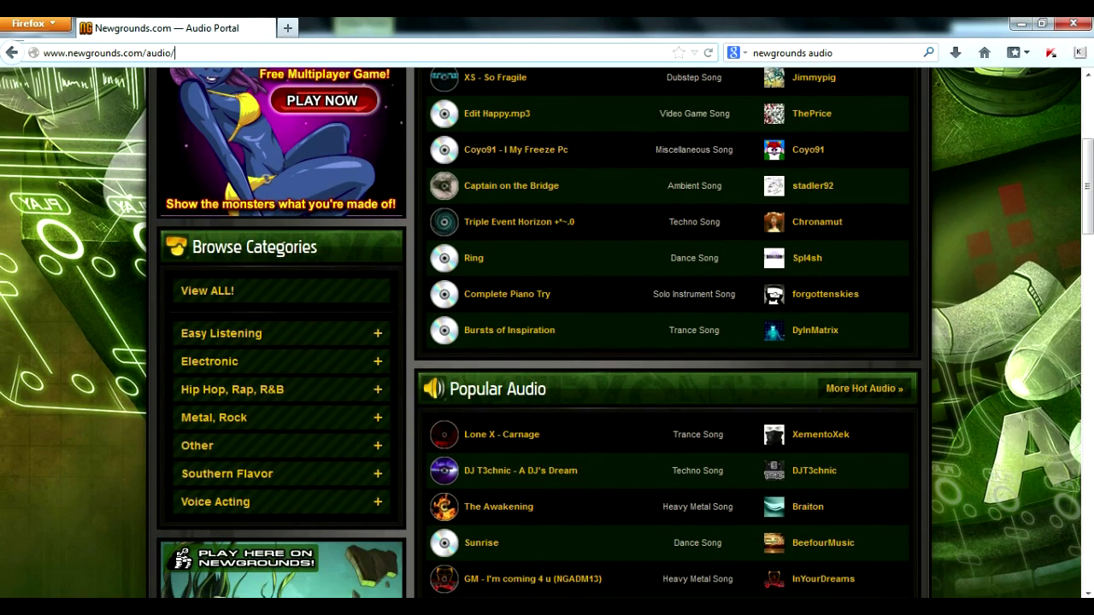
left_click(209, 361)
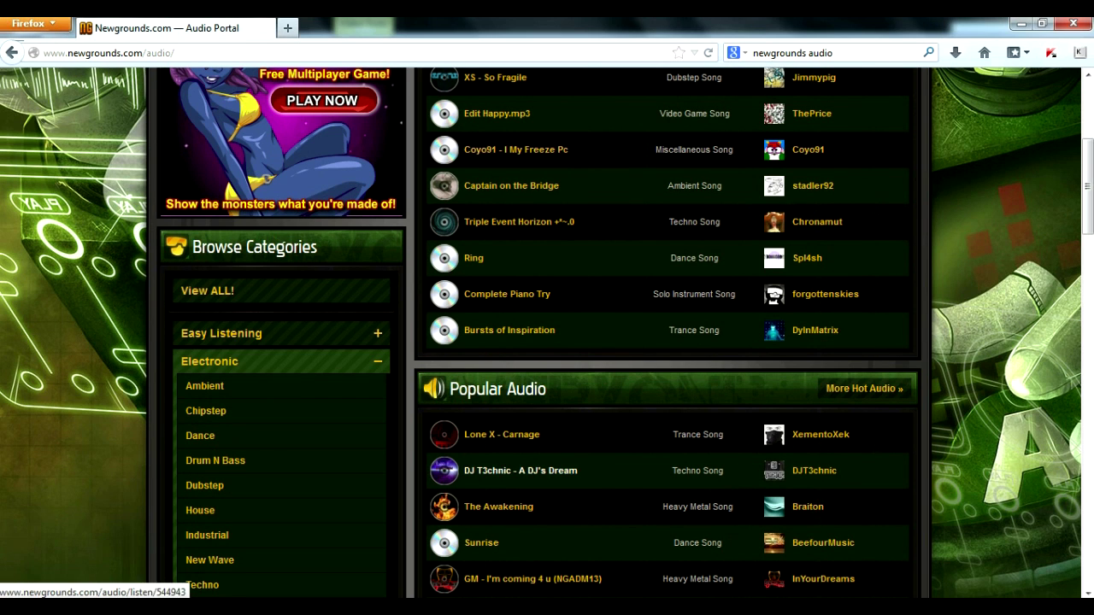
left_click(204, 485)
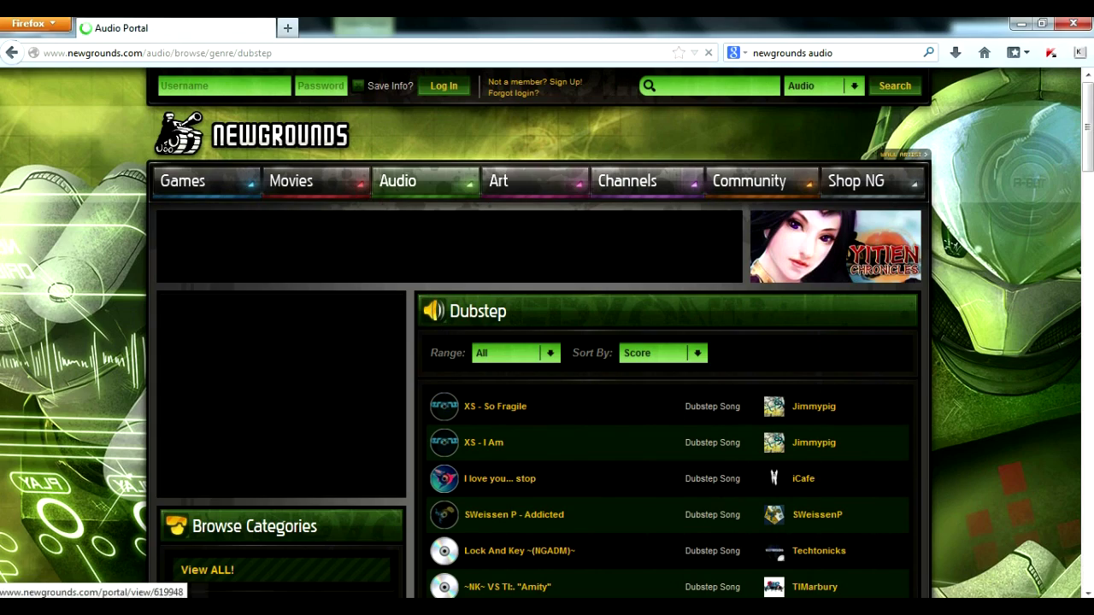
Open the song page of "Chaos - Getaway" from the Dubstep list.
scroll(546, 333, "down", 8)
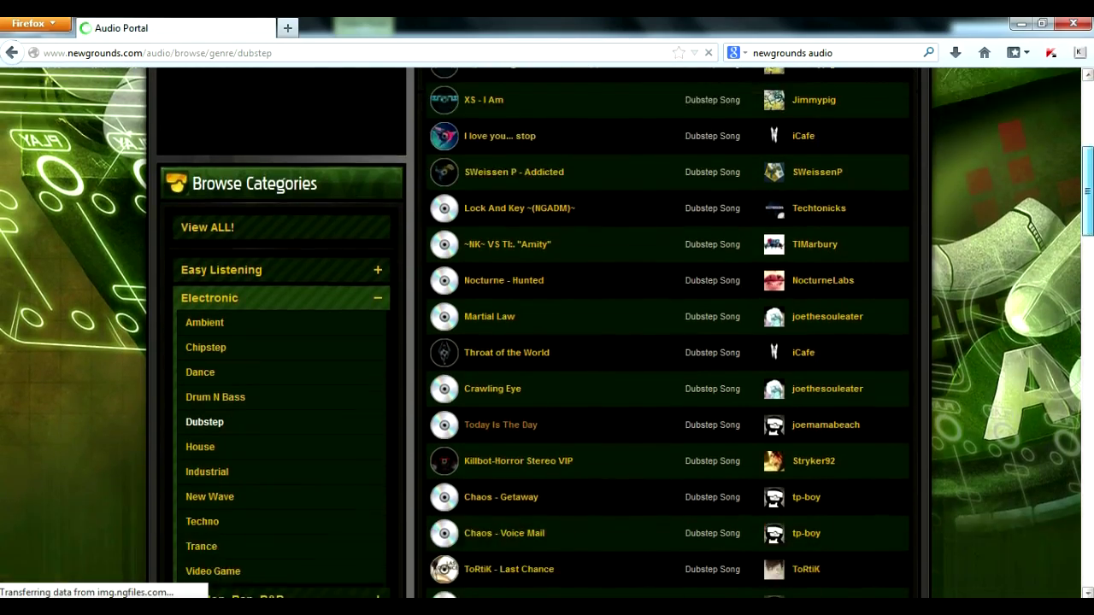
scroll(667, 333, "down", 1)
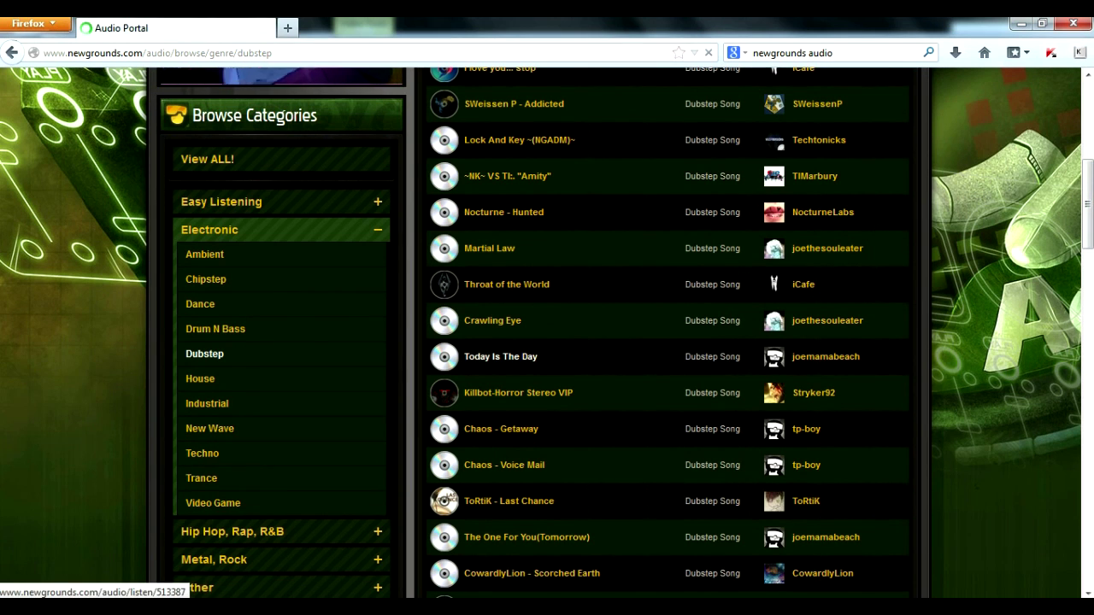
left_click(500, 356)
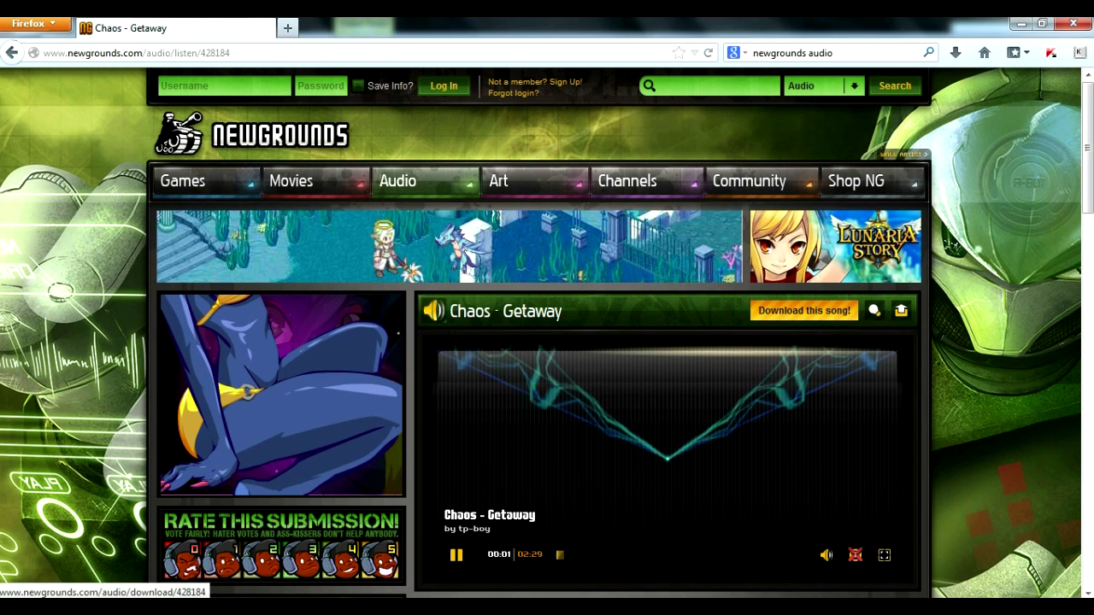
Download the song "Chaos - Getaway" from its Newgrounds page and save the MP3 file.
left_click(804, 311)
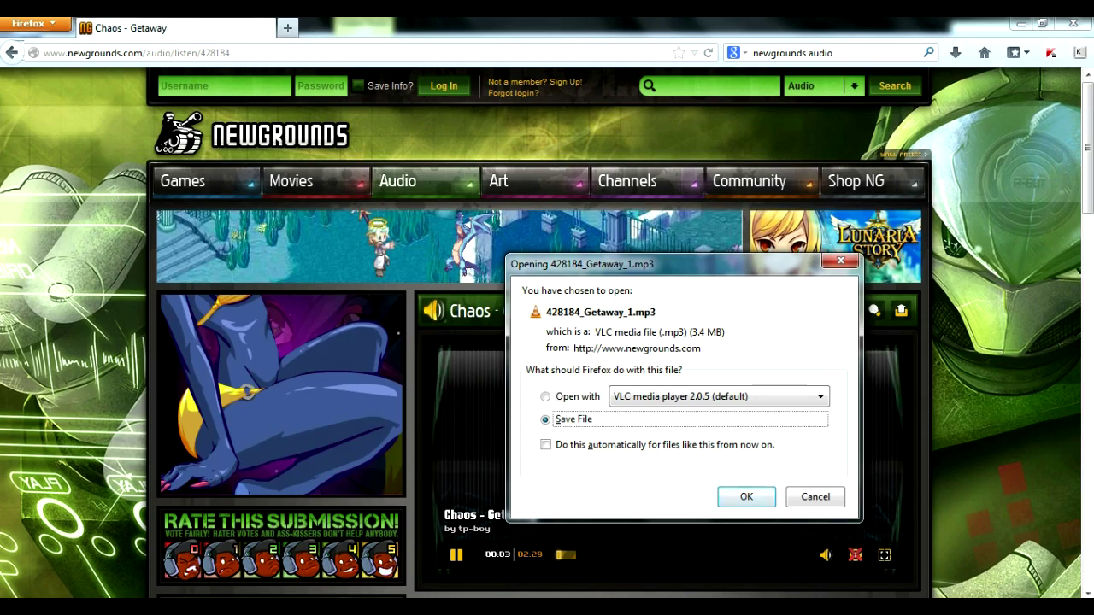
key("Return")
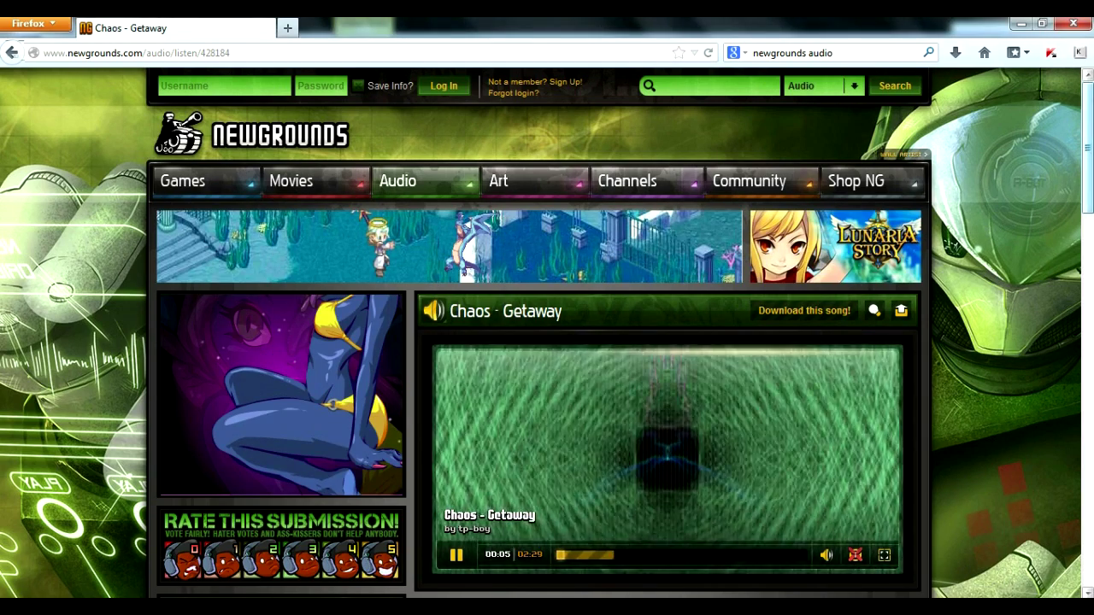
left_click_drag(1087, 148, 1086, 149)
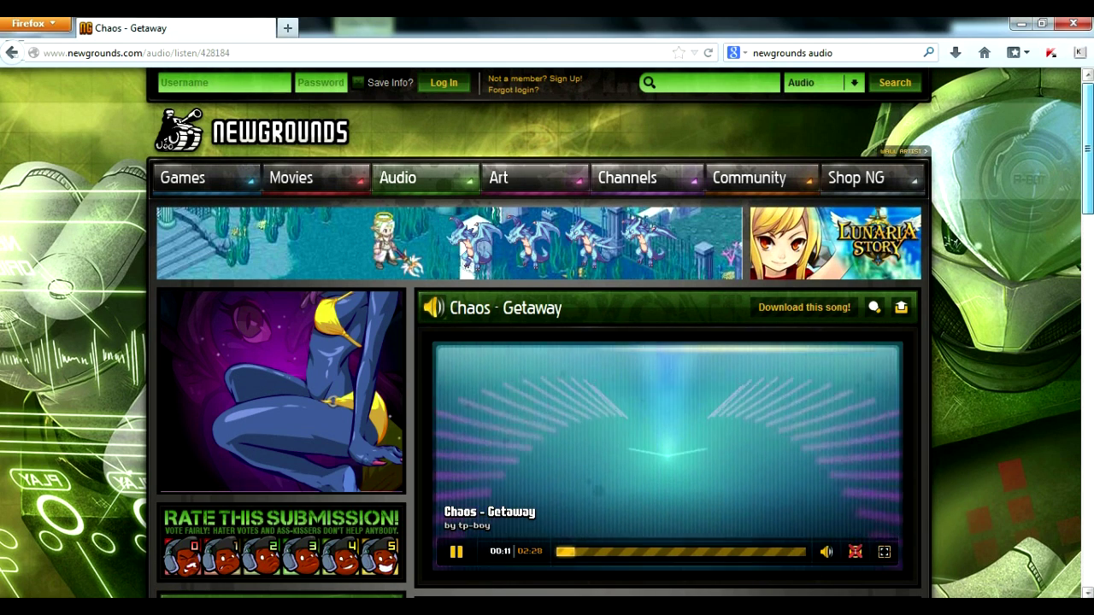
left_click_drag(1087, 148, 1087, 150)
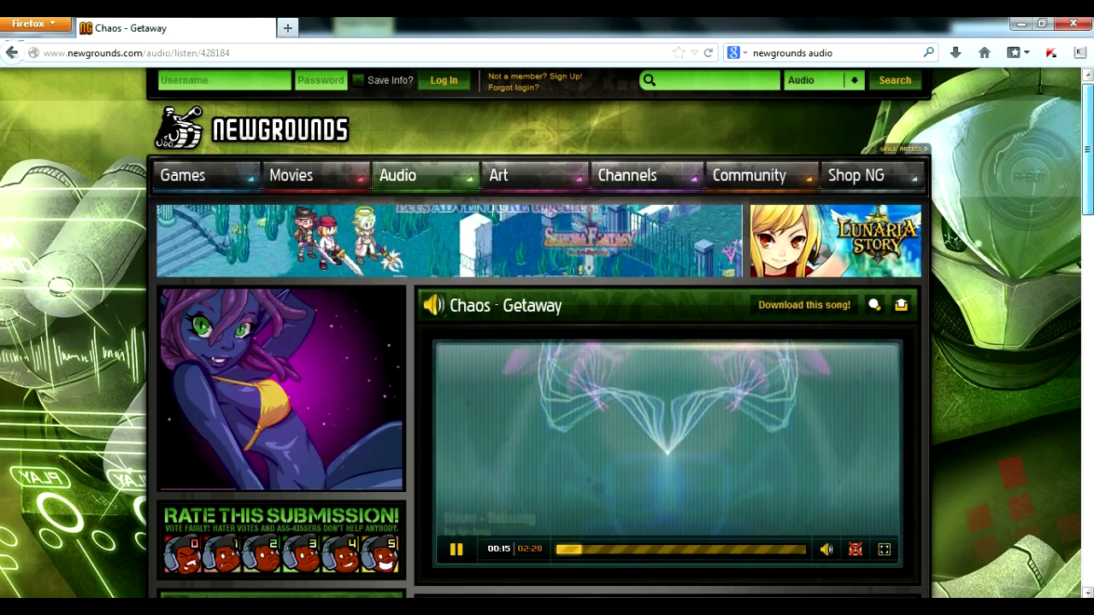
scroll(221, 248, "down", 5)
scroll(220, 248, "up", 5)
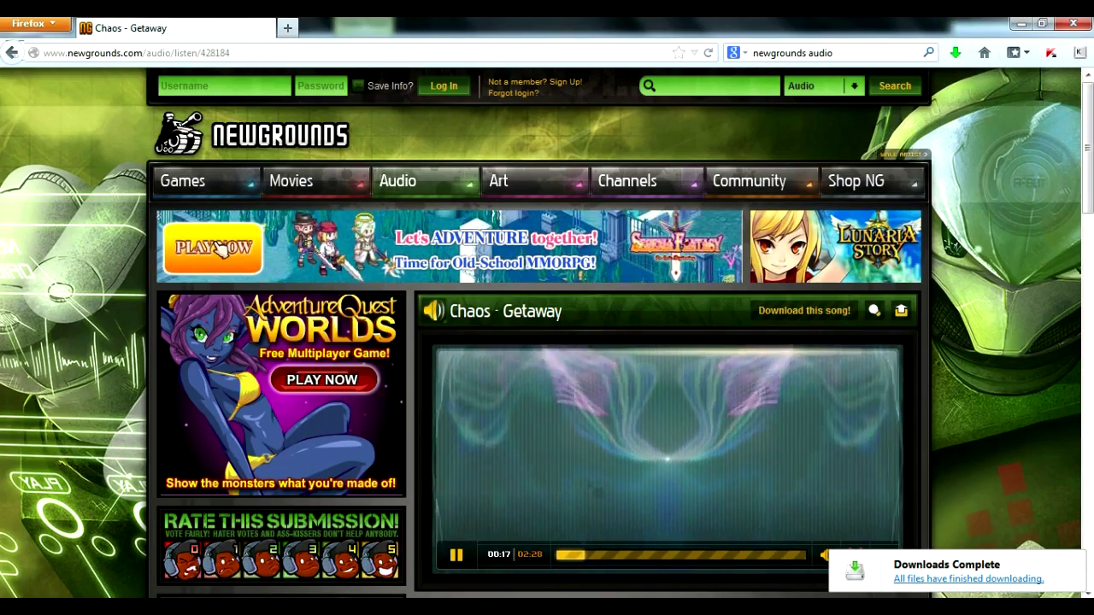
scroll(220, 247, "down", 3)
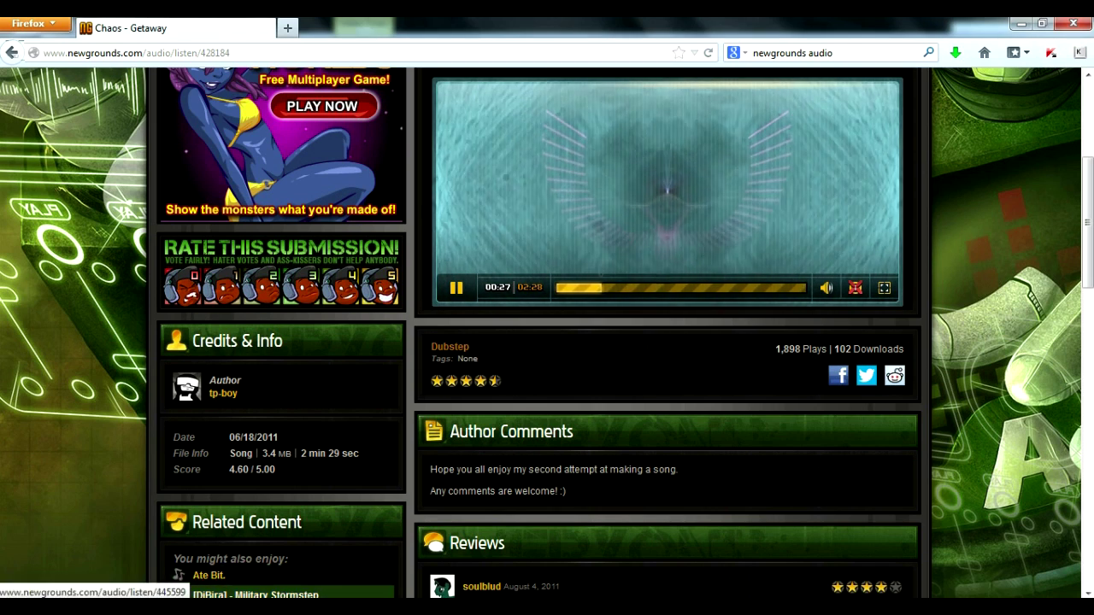
In Movie Maker, add 428184_Getaway_1.mp3 from the Downloads folder as music from the start of the first clip.
key("alt+Tab")
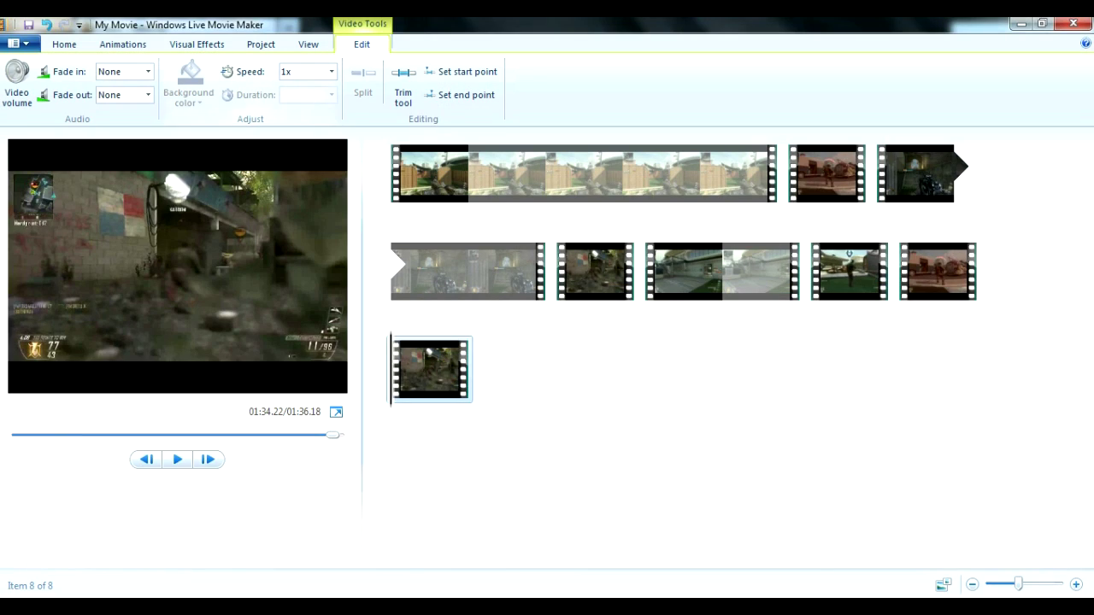
left_click(410, 173)
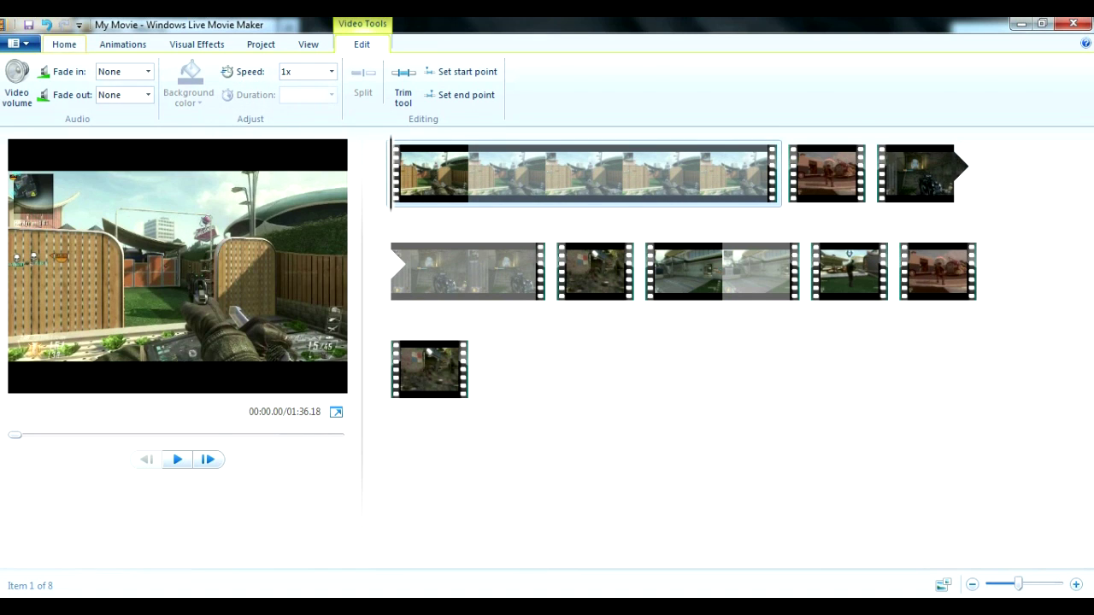
left_click(64, 43)
left_click(153, 96)
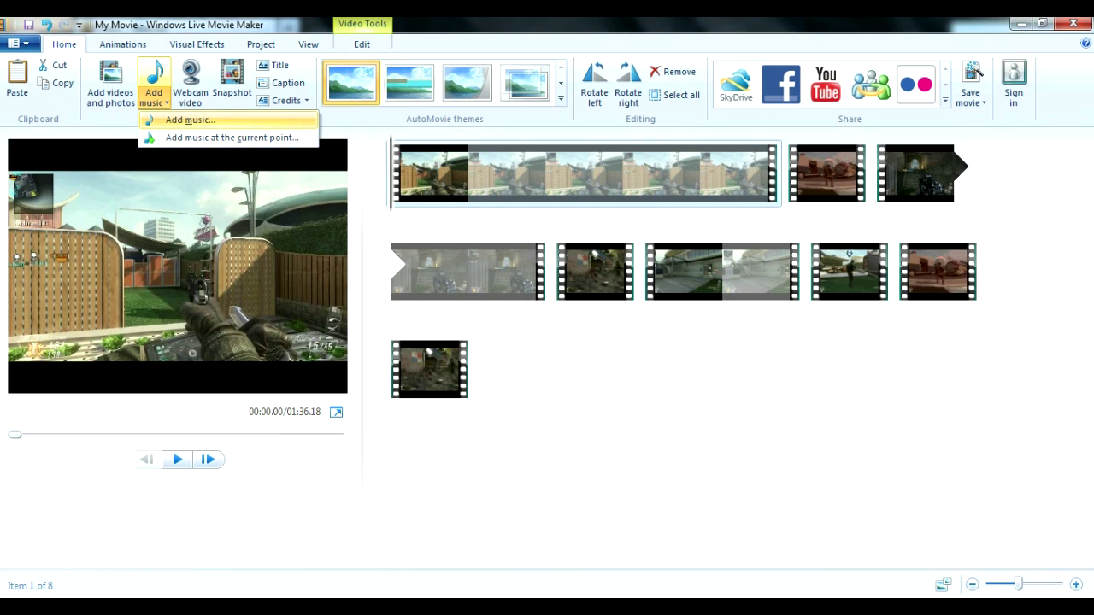
left_click(189, 120)
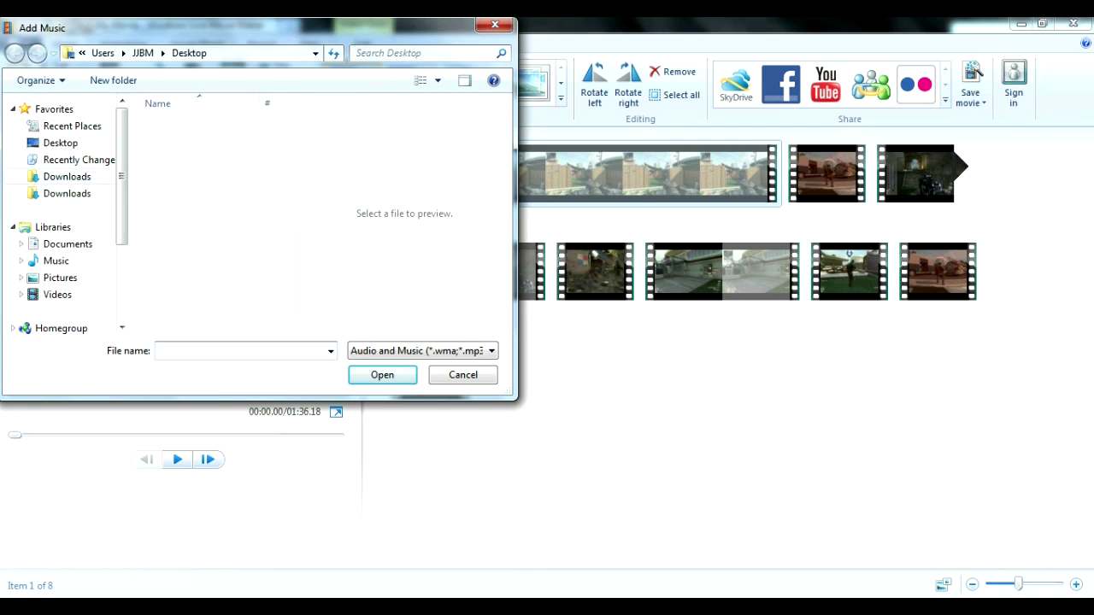
left_click(67, 176)
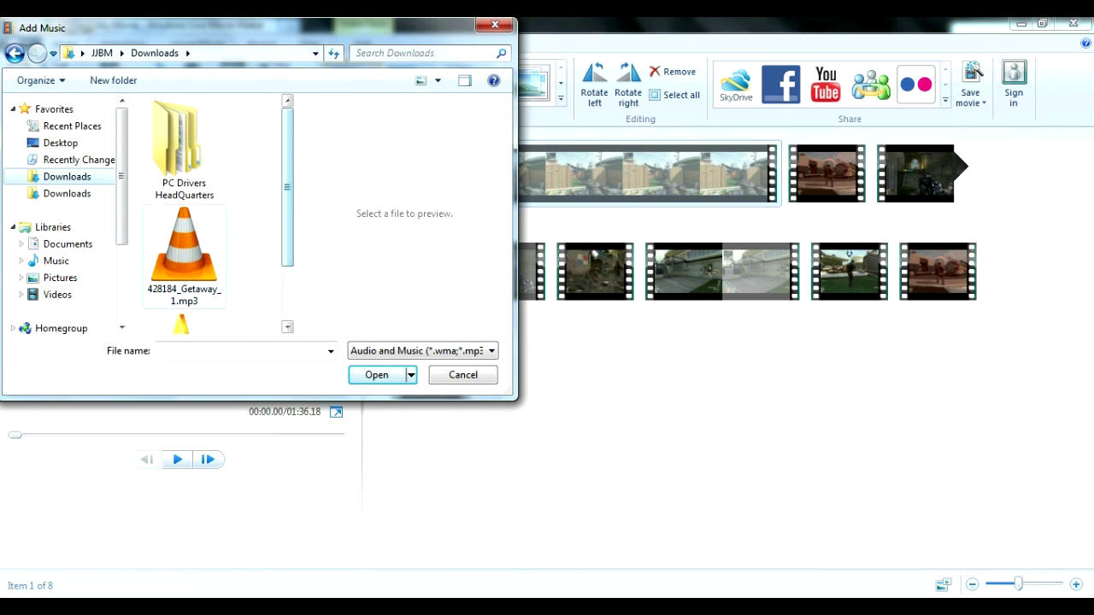
left_click(184, 256)
left_click(376, 374)
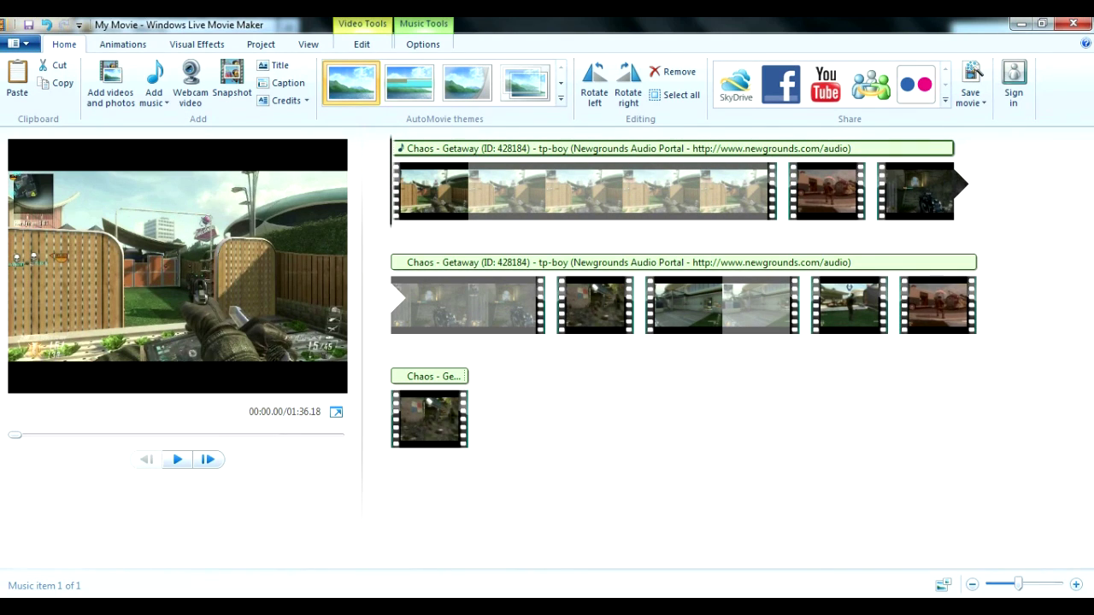
Launch WavePad Sound Editor and maximize its window.
key("super")
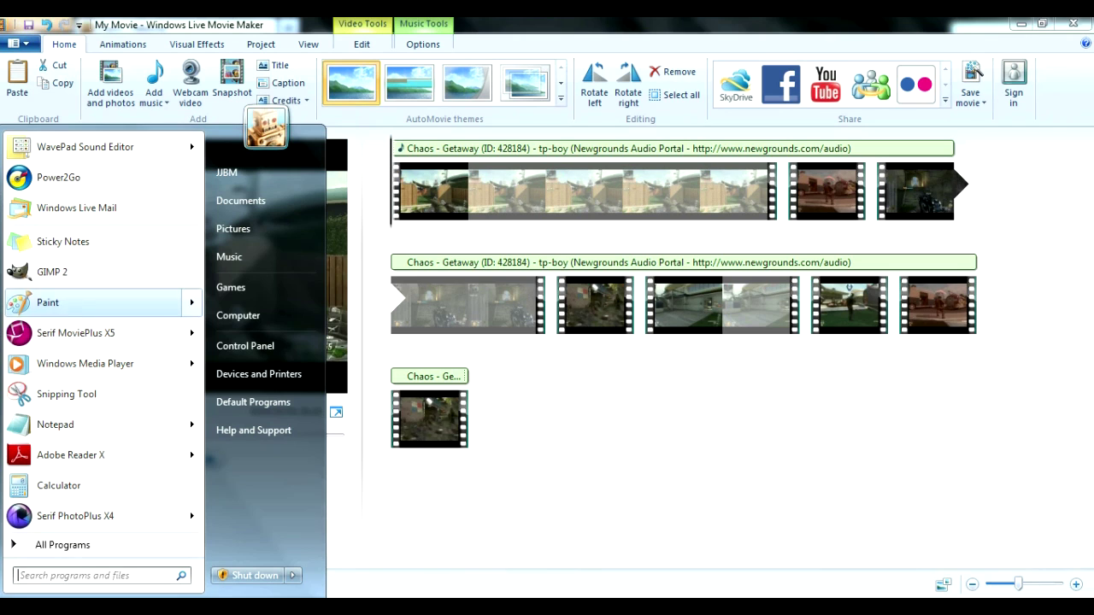
key("Up")
key("Up")
key("Up")
key("Up")
key("Up")
key("Escape")
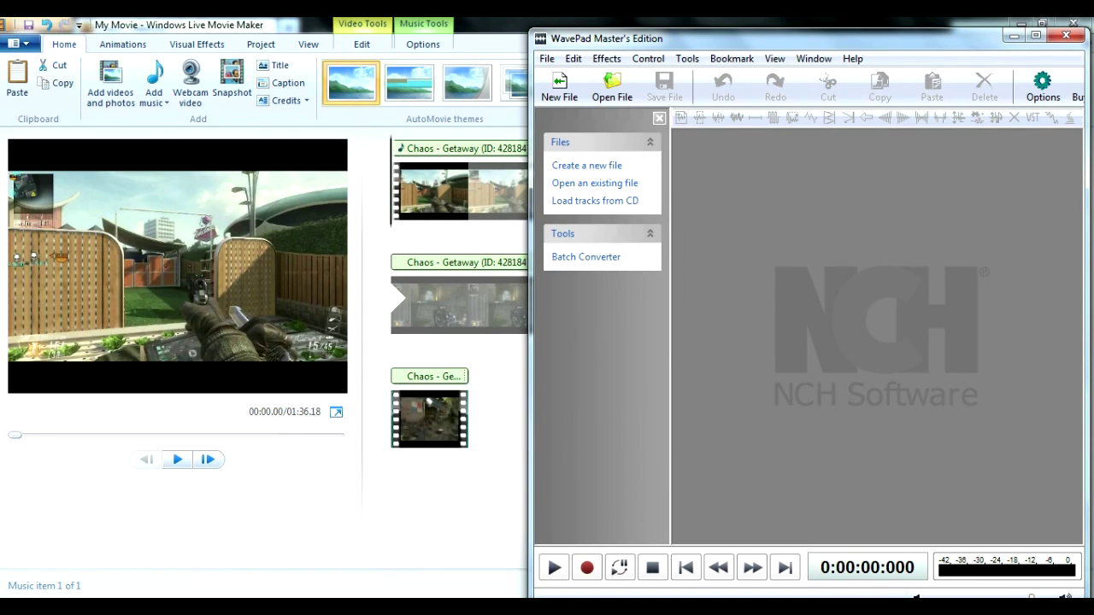
left_click(1035, 36)
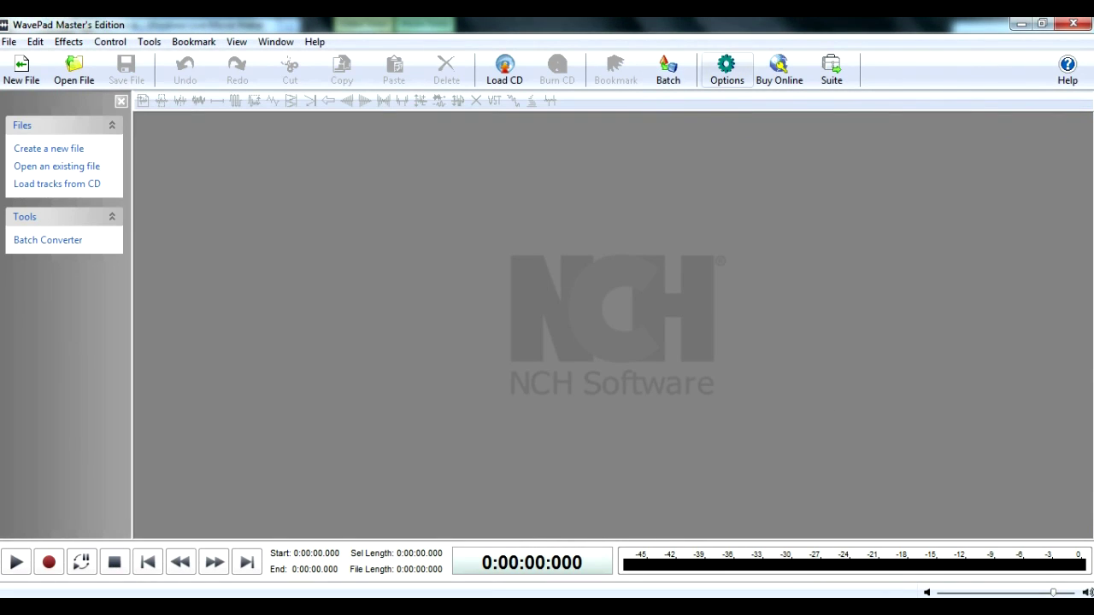
Record about 5 seconds of audio into a new 44100 Hz stereo file and close the recording controls.
left_click(49, 561)
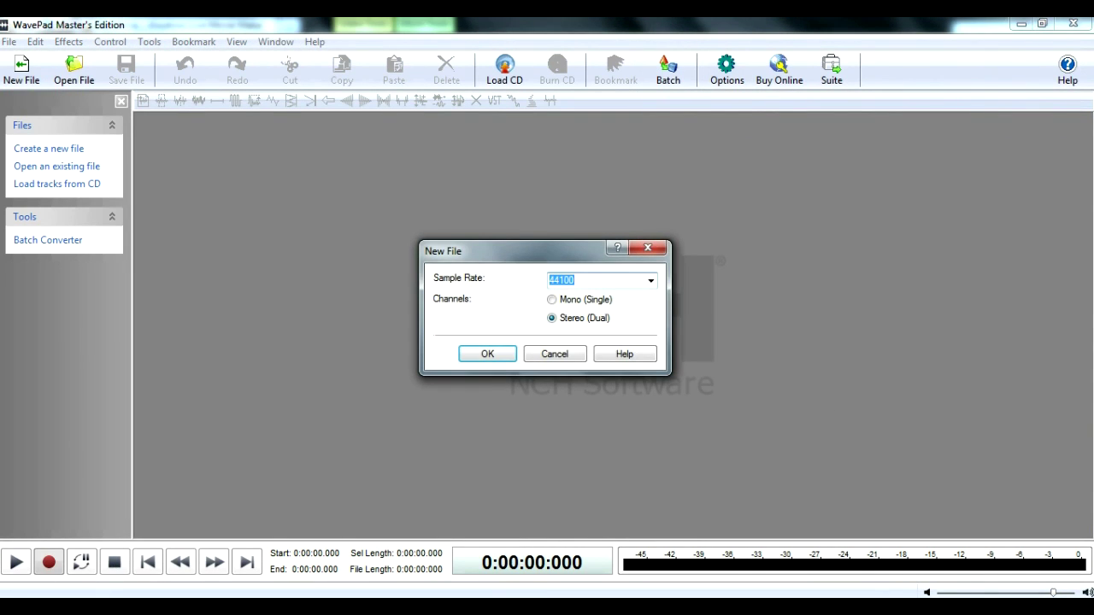
key("Return")
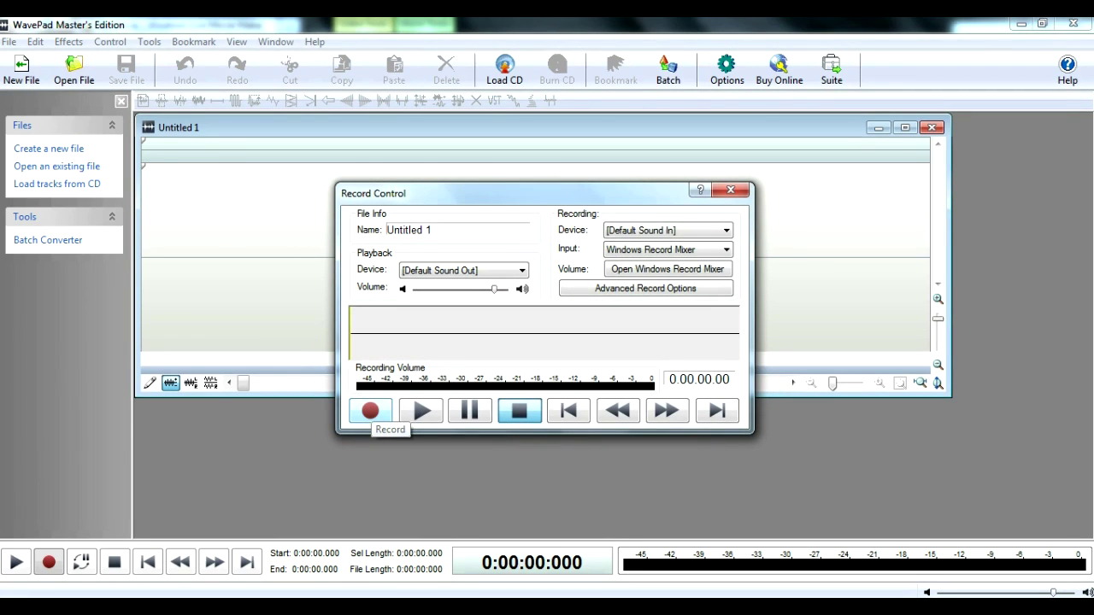
left_click(370, 411)
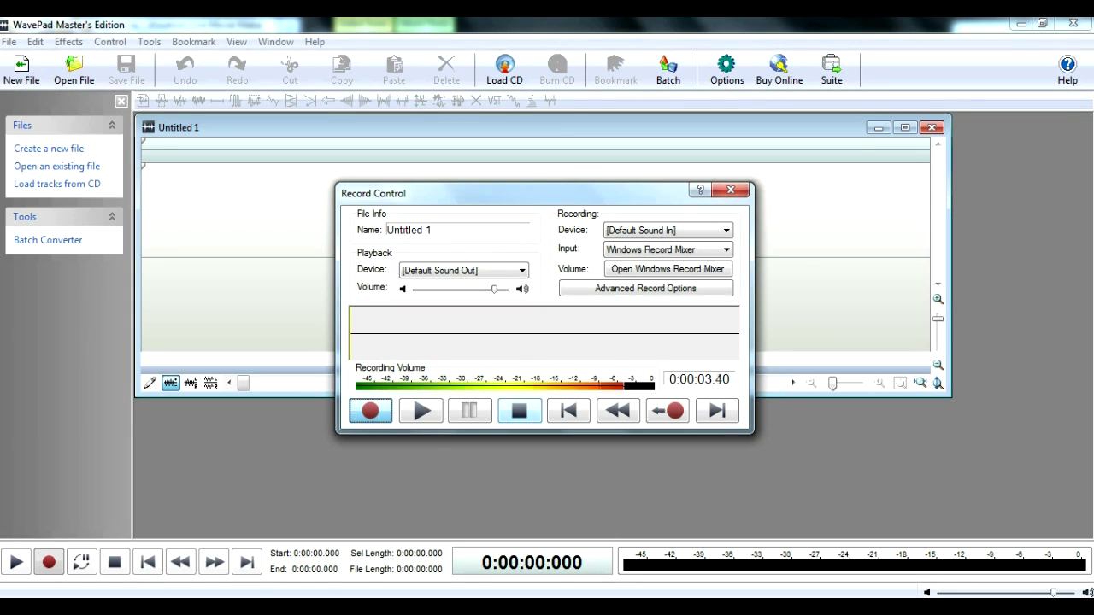
left_click(520, 411)
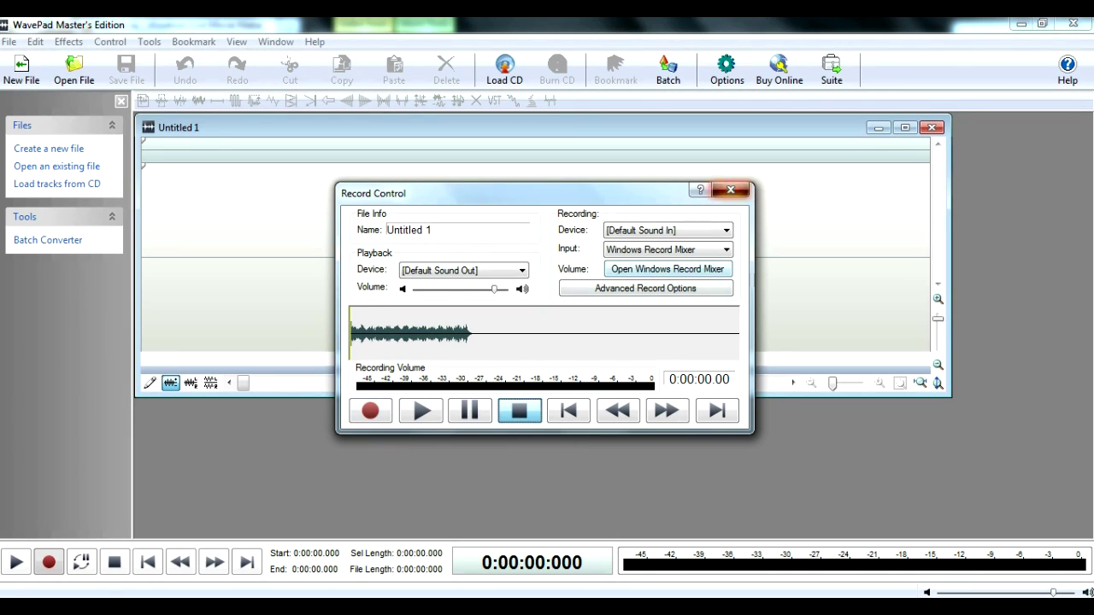
left_click(730, 189)
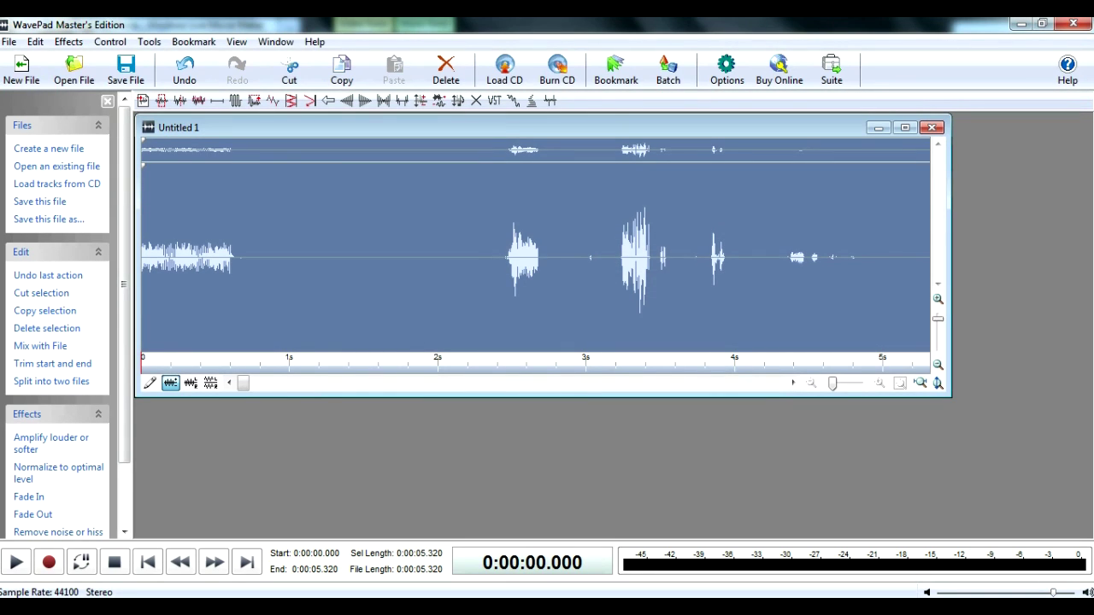
Save the recording to the Desktop as the wave file Untitled 1.wav with the default encoding.
left_click(126, 68)
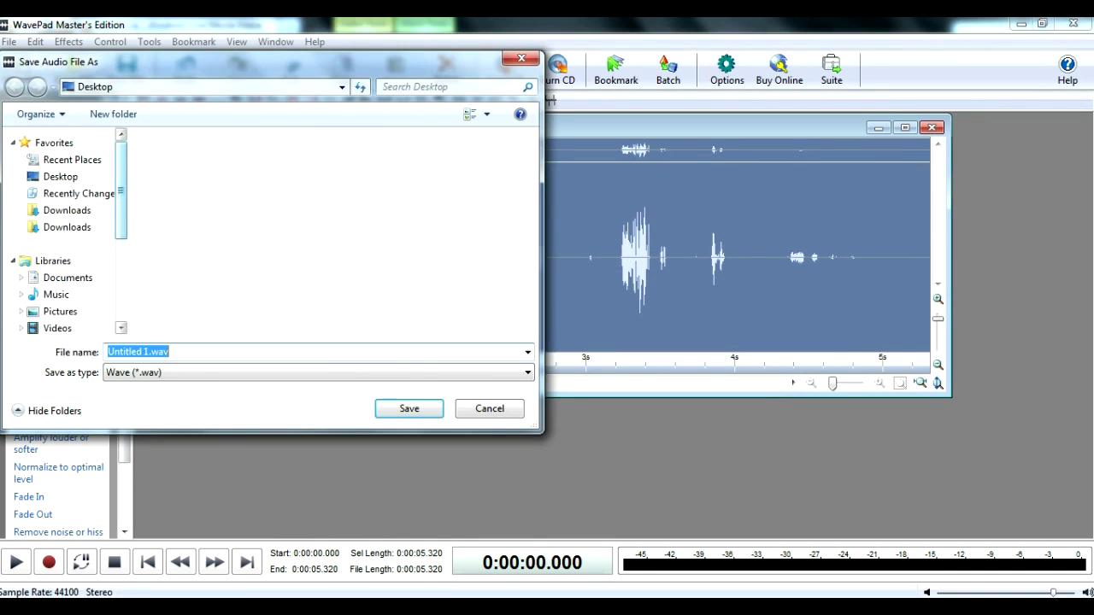
left_click(60, 176)
key("Return")
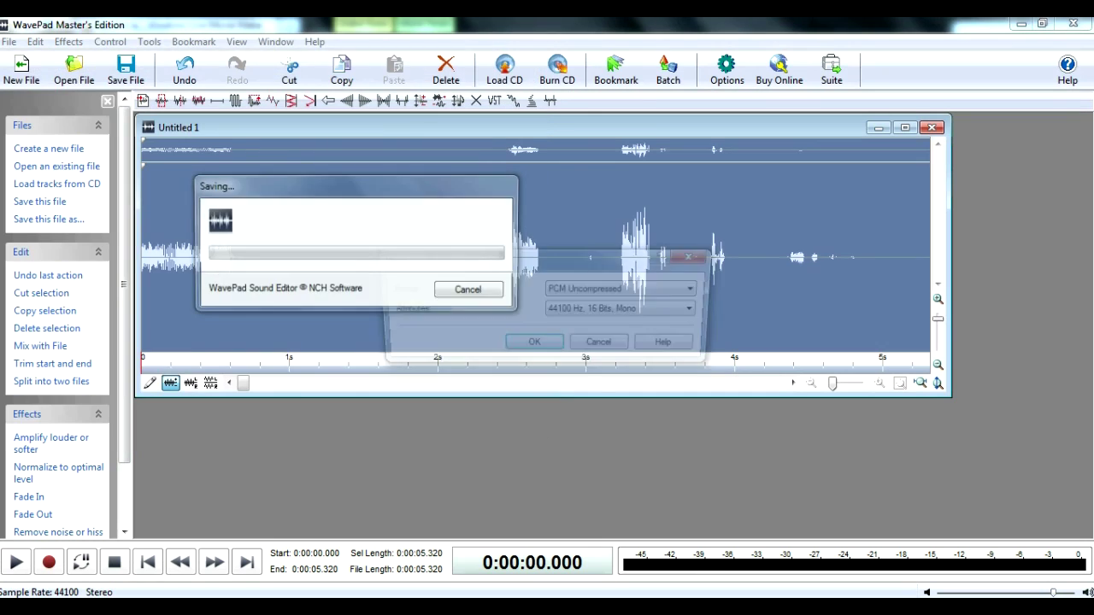
key("Return")
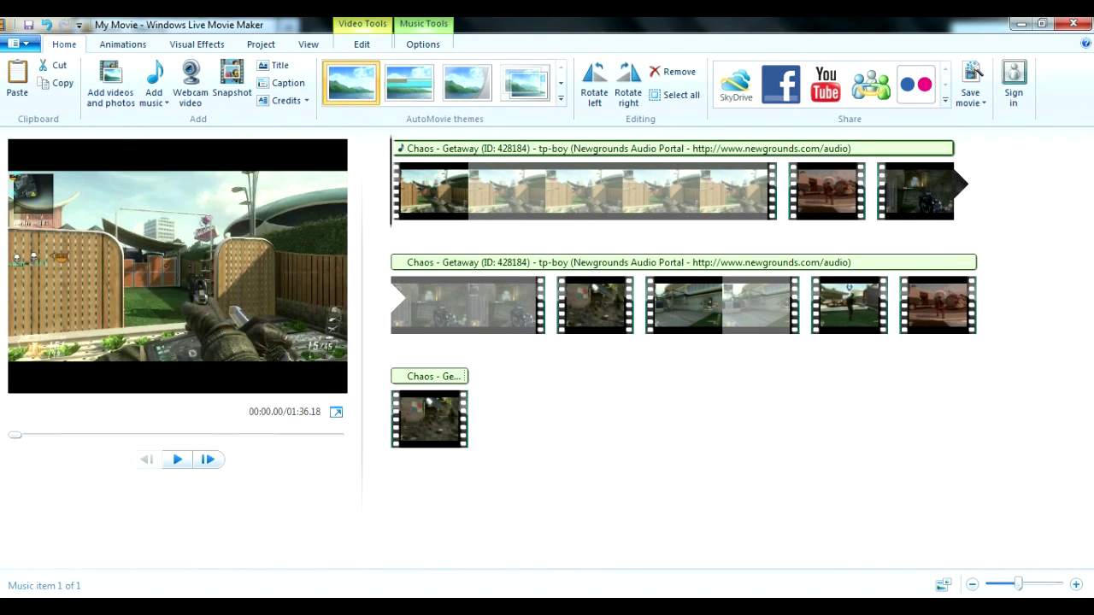
In Movie Maker, insert Untitled 1.wav from the Desktop at the movie's start and shift the Getaway track slightly earlier.
left_click(18, 44)
key("Escape")
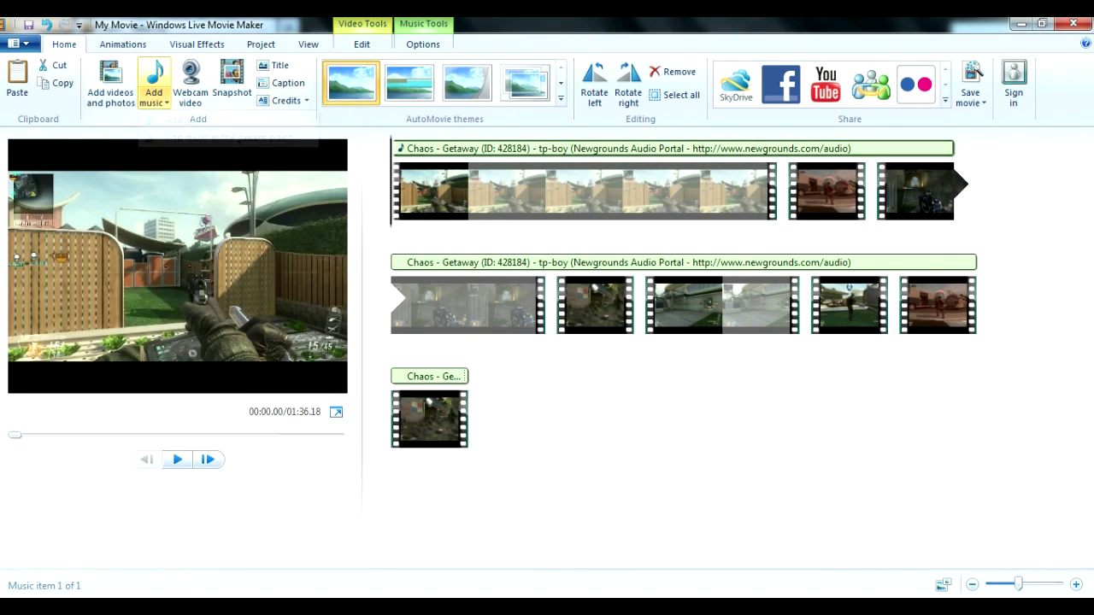
left_click(154, 100)
left_click(231, 136)
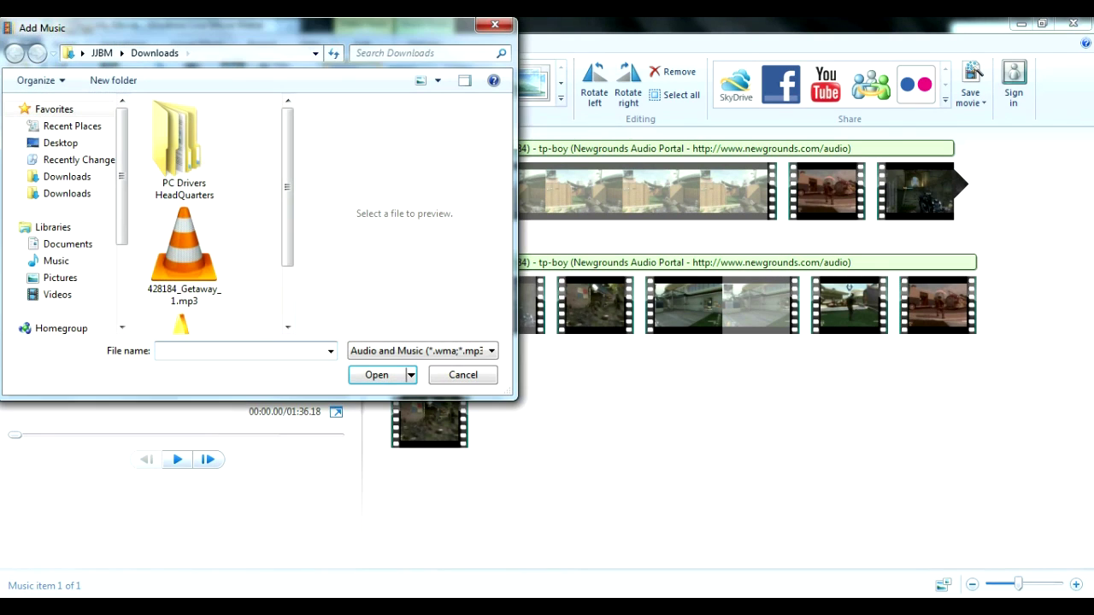
left_click(59, 143)
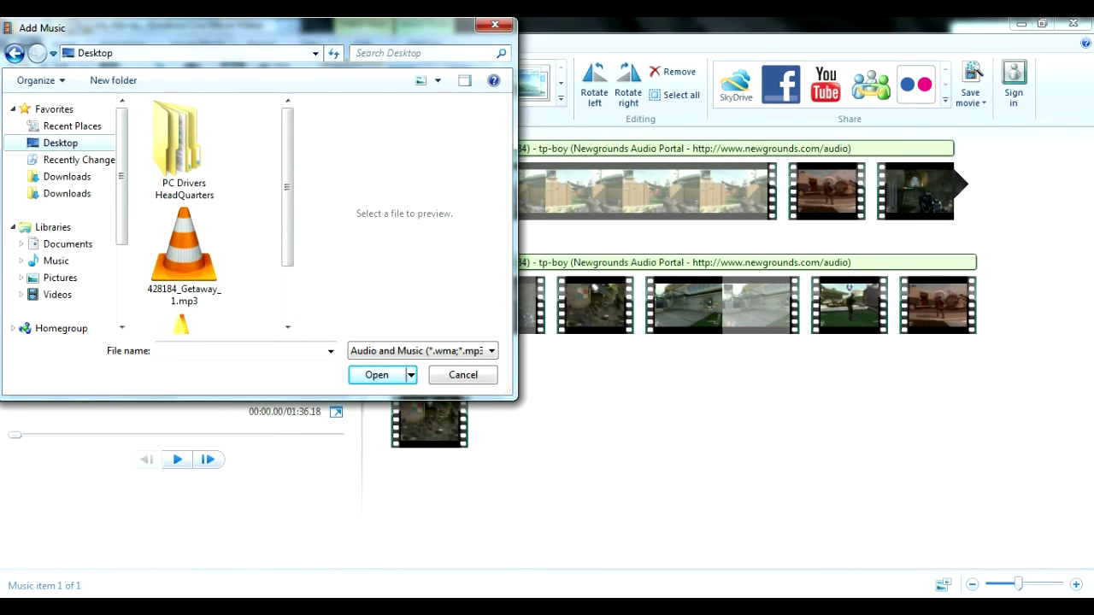
left_click_drag(287, 139, 287, 272)
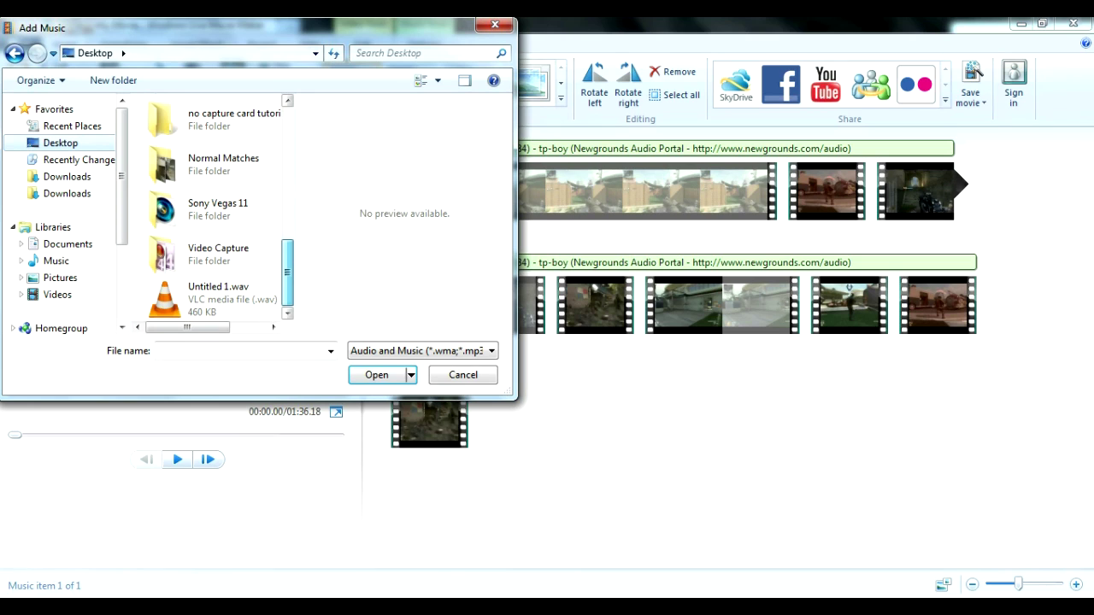
double_click(214, 299)
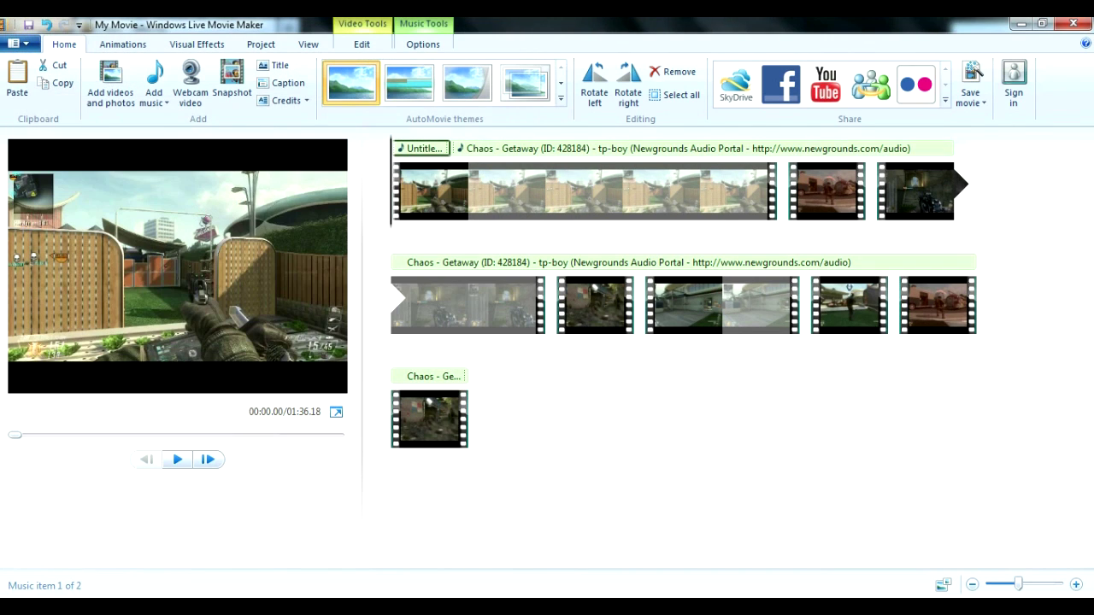
left_click(688, 147)
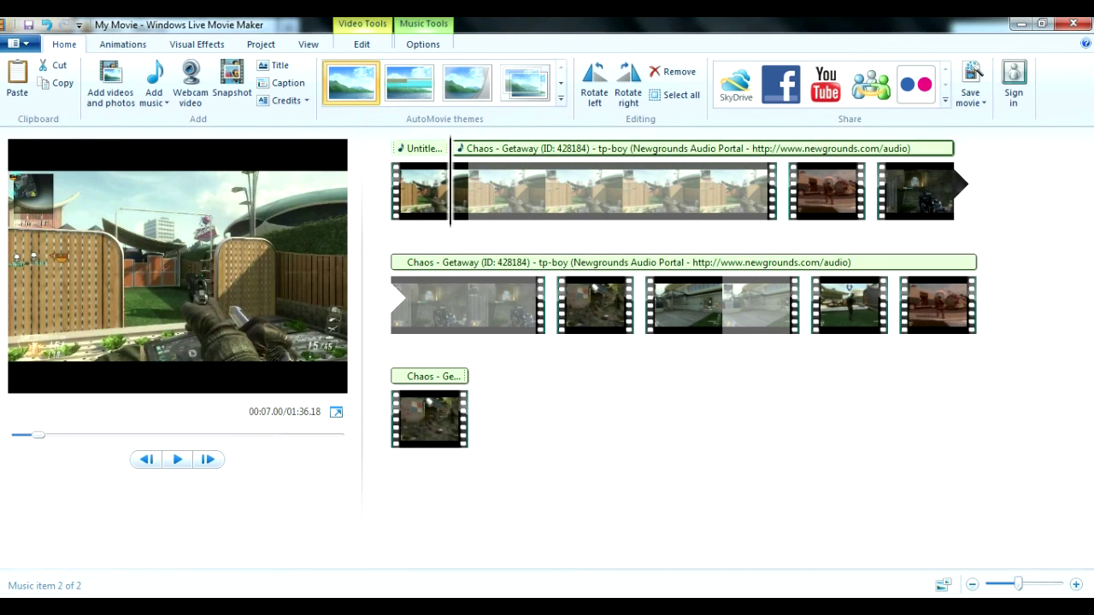
left_click_drag(451, 184, 391, 184)
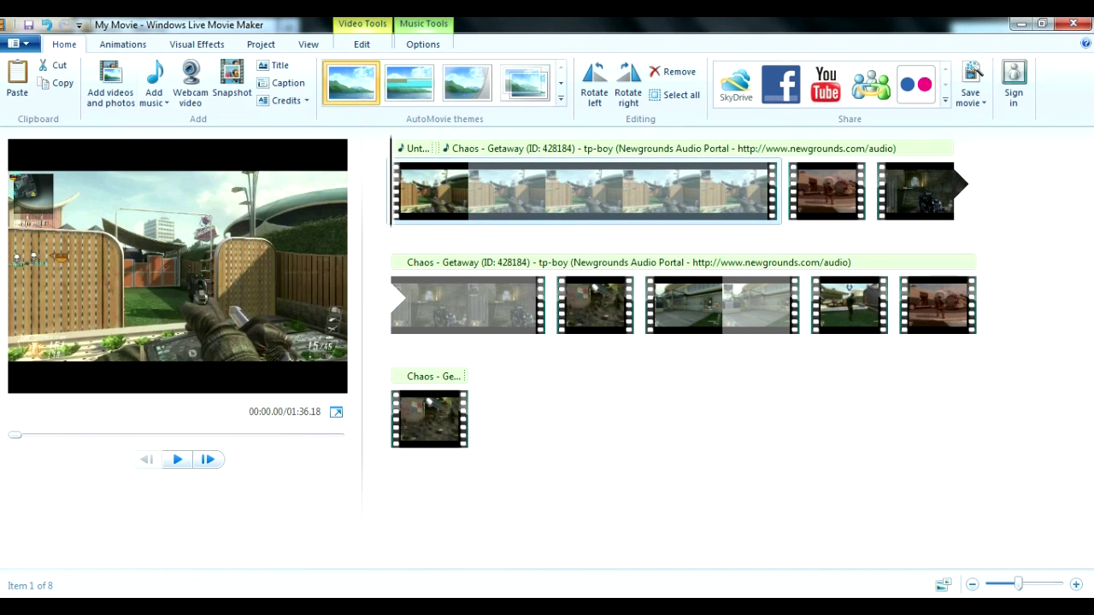
Export the movie to the Desktop as a Windows Media Video file named montage.
left_click(18, 43)
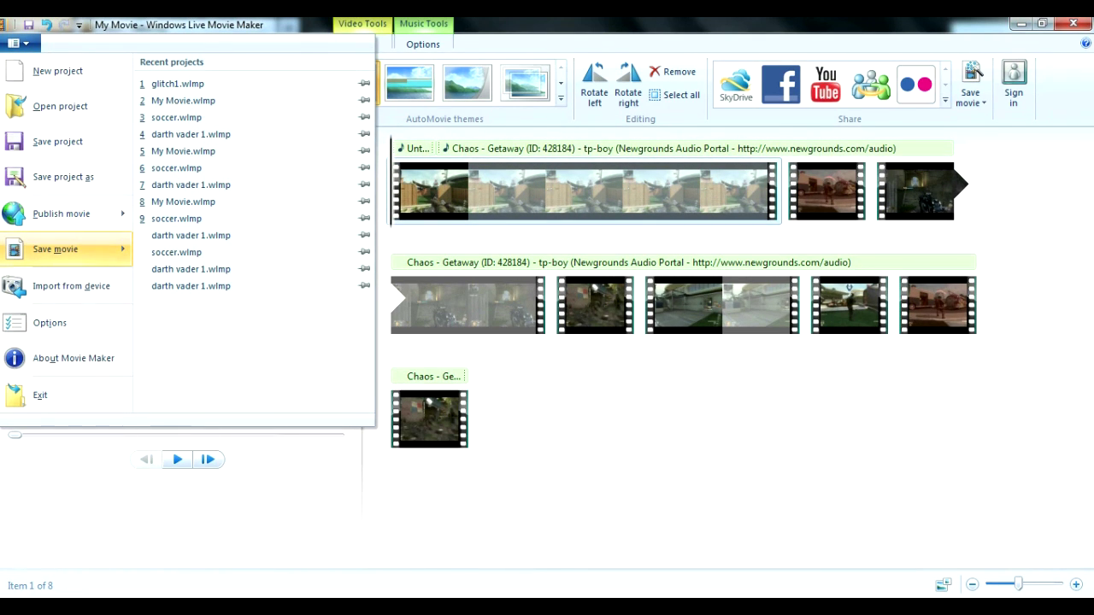
mouse_move(66, 249)
left_click(252, 213)
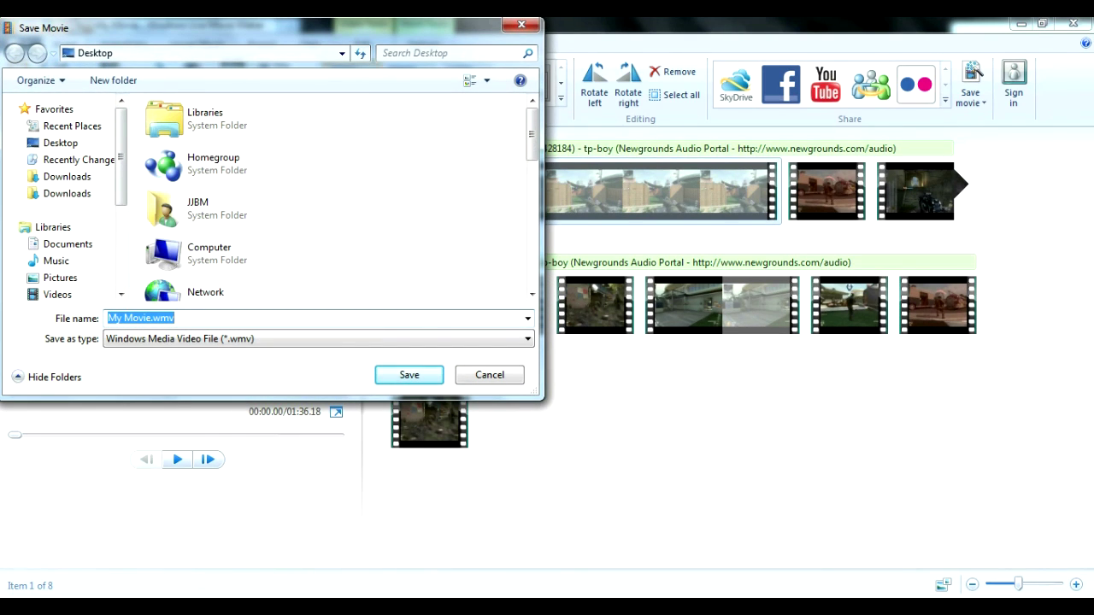
type("montage")
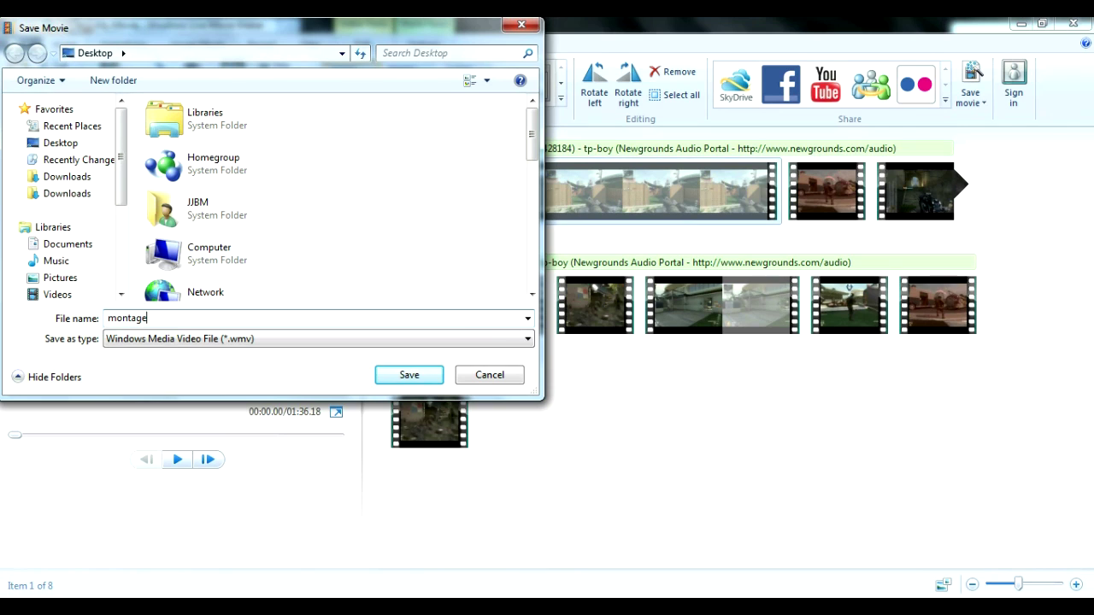
key("Return")
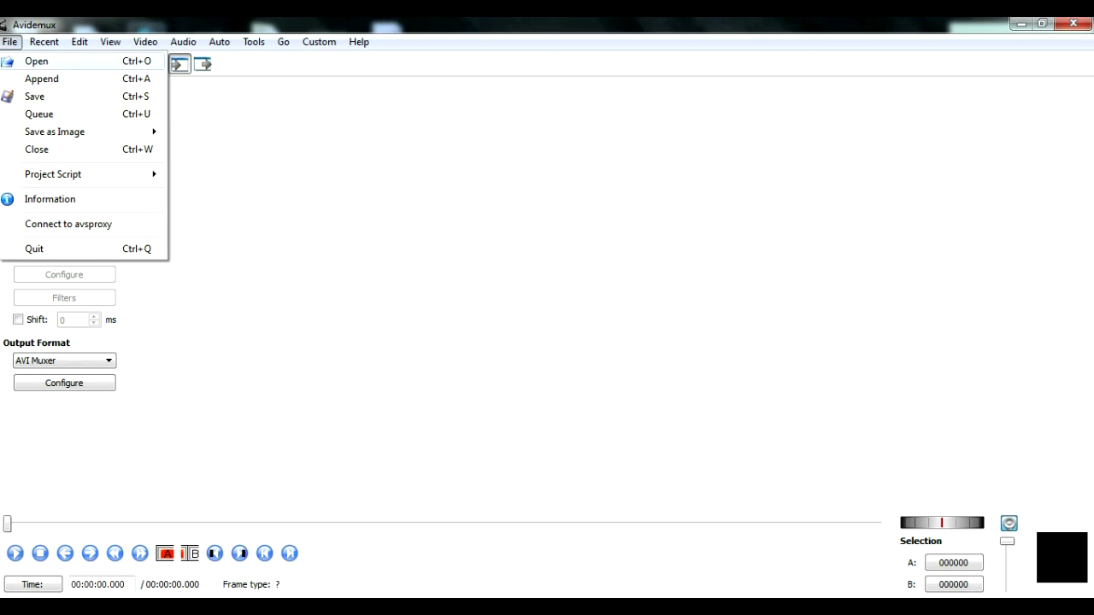
Open montage.wmv from the Desktop in Avidemux and maximize the program window.
key("Return")
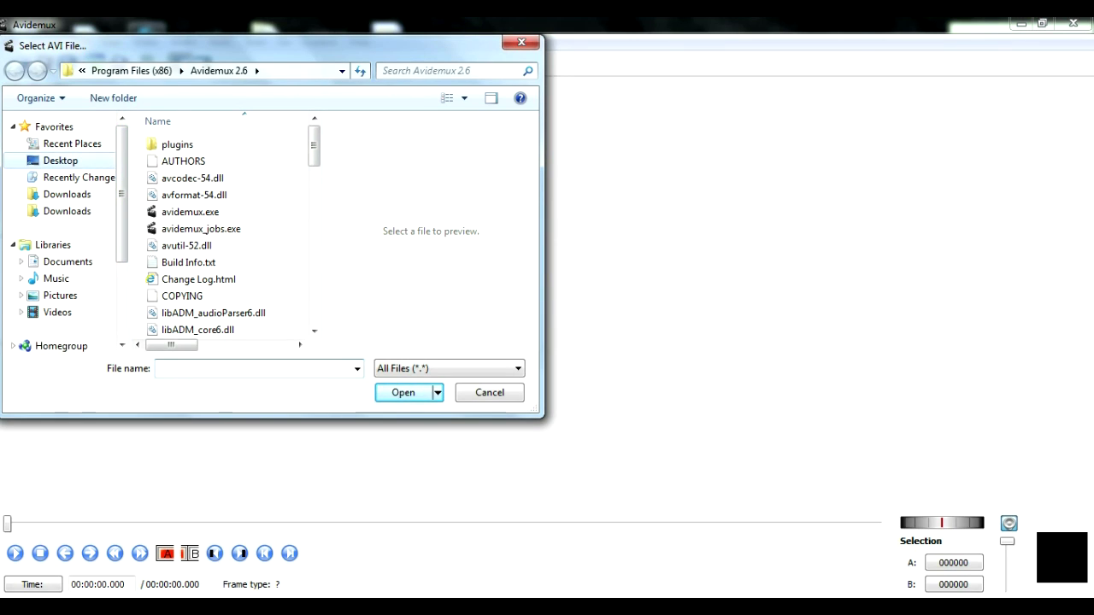
left_click(60, 160)
scroll(222, 222, "down", 10)
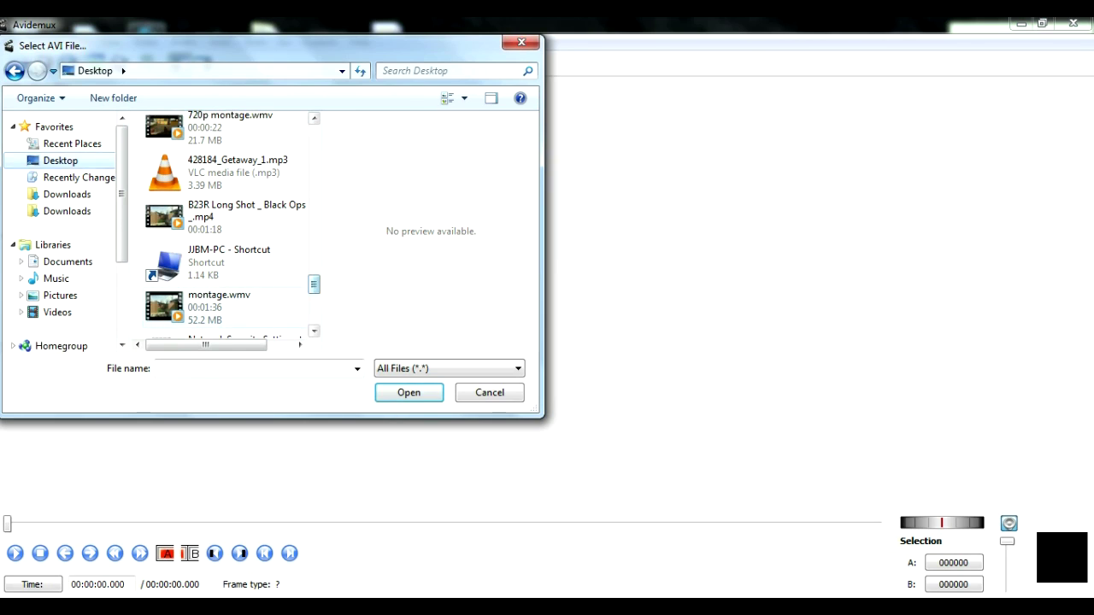
double_click(222, 303)
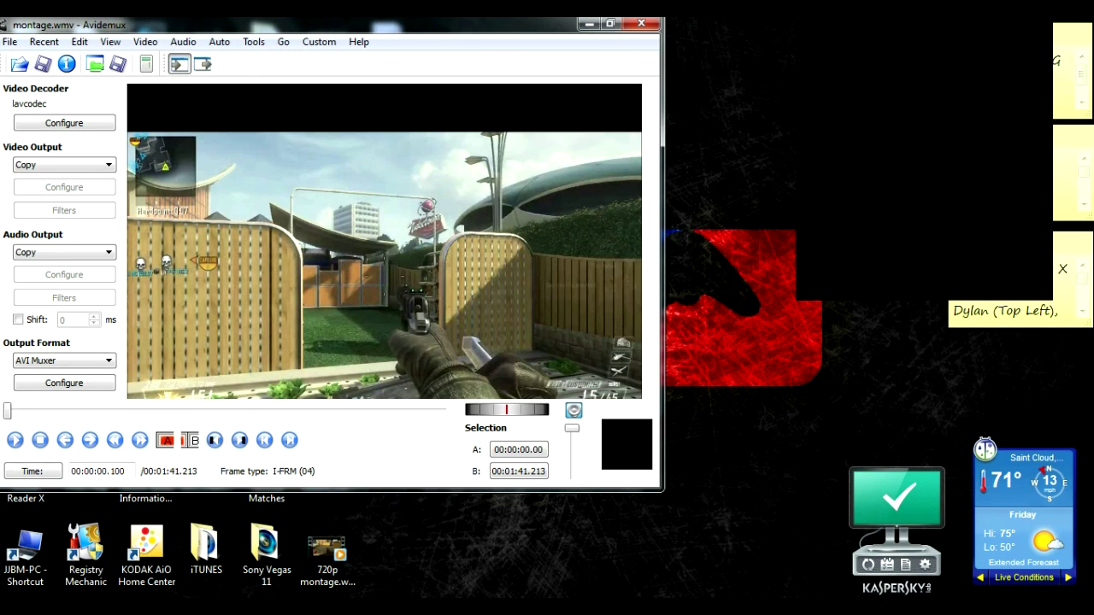
left_click(610, 23)
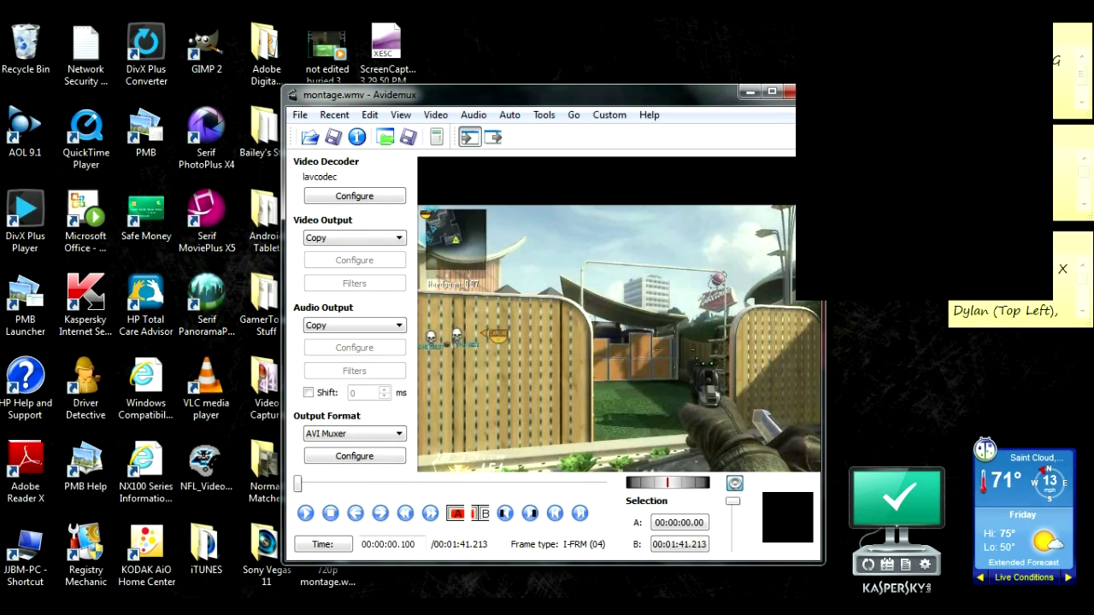
left_click(778, 92)
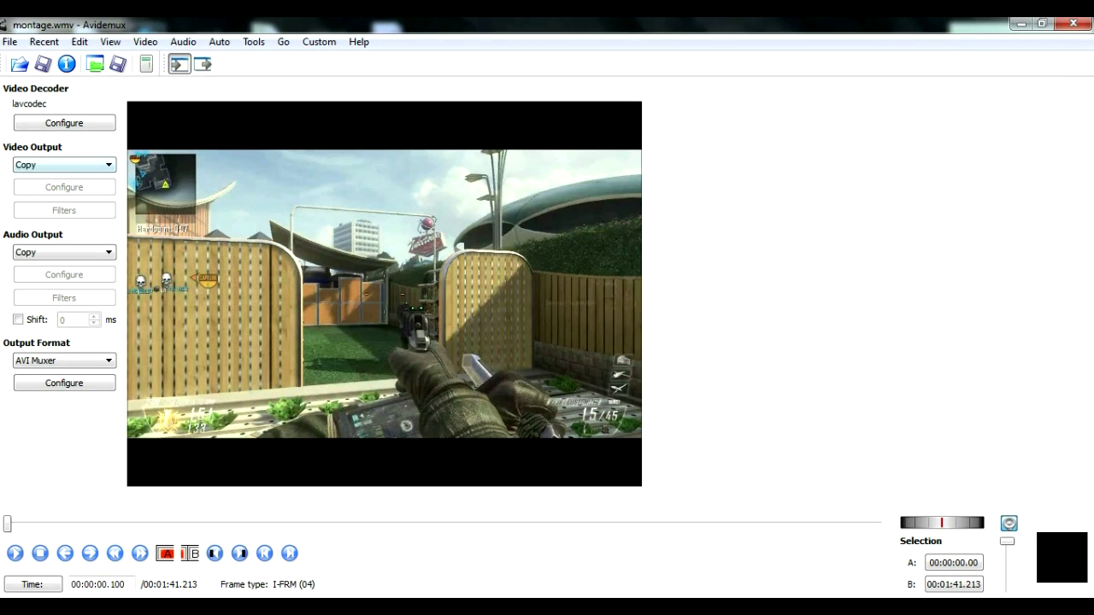
Set the video output to Mpeg4 ASP (xvid4) and check its encoder configuration without changing it.
left_click(64, 164)
left_click(53, 239)
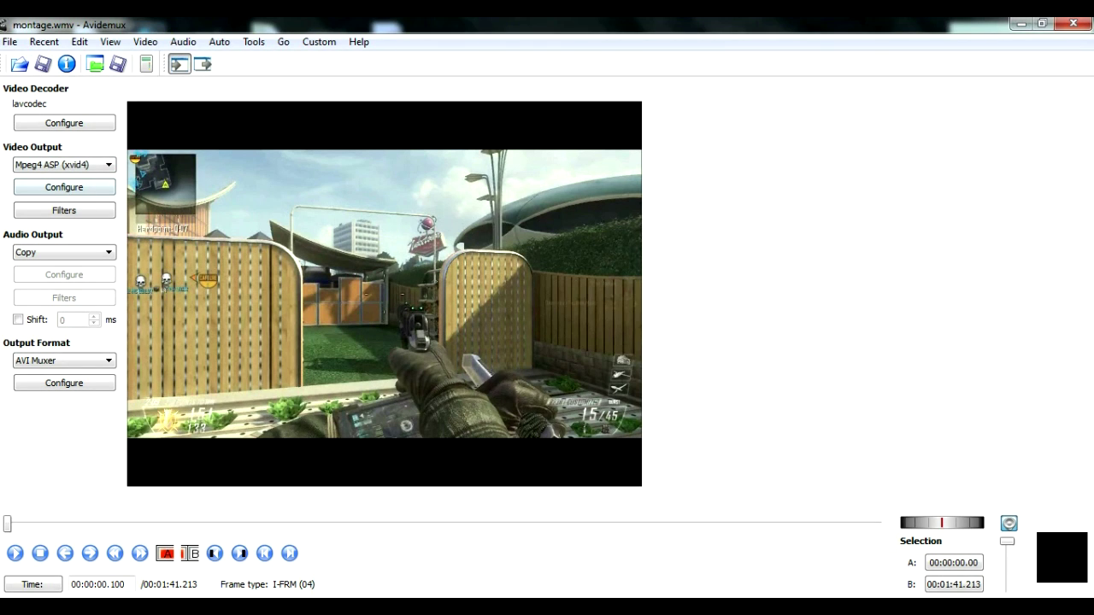
left_click(64, 187)
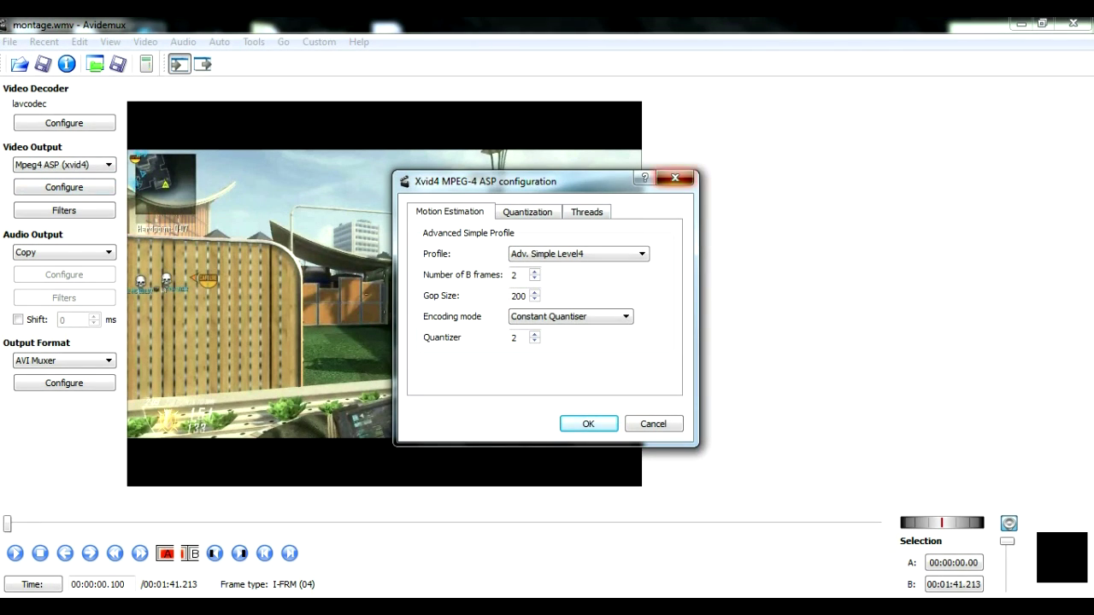
left_click(675, 178)
Add a crop video filter that automatically crops the black bars above and below the picture.
left_click(64, 210)
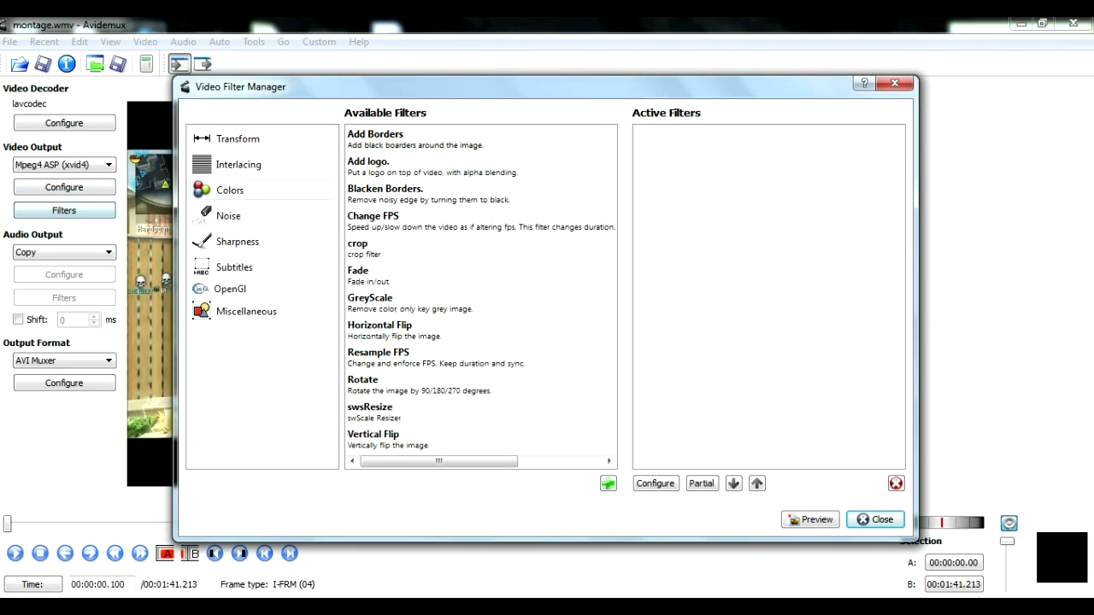
left_click(376, 248)
double_click(376, 248)
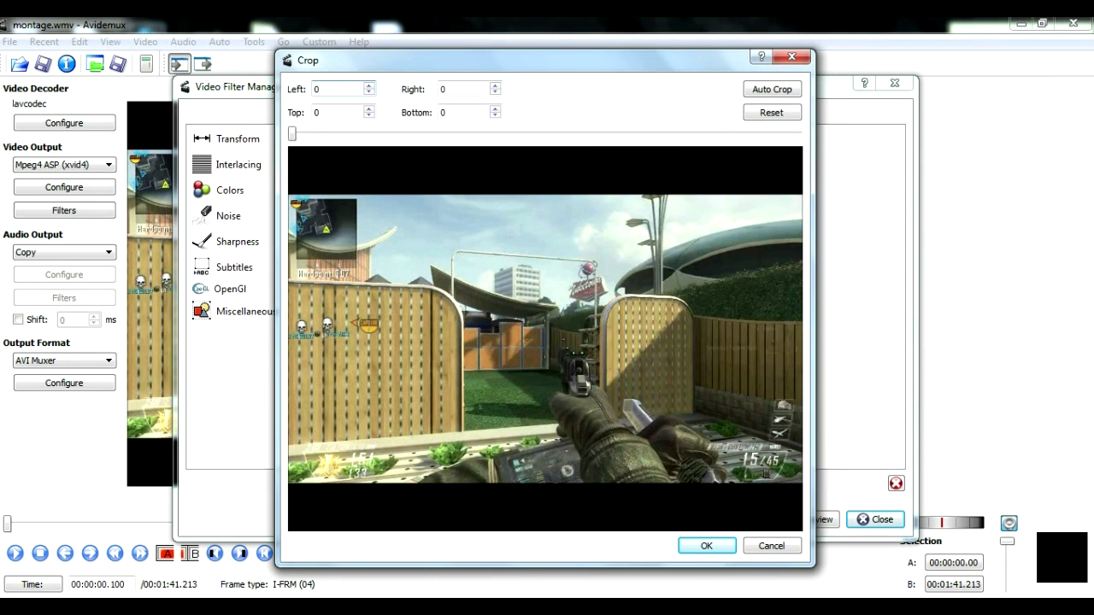
left_click(771, 89)
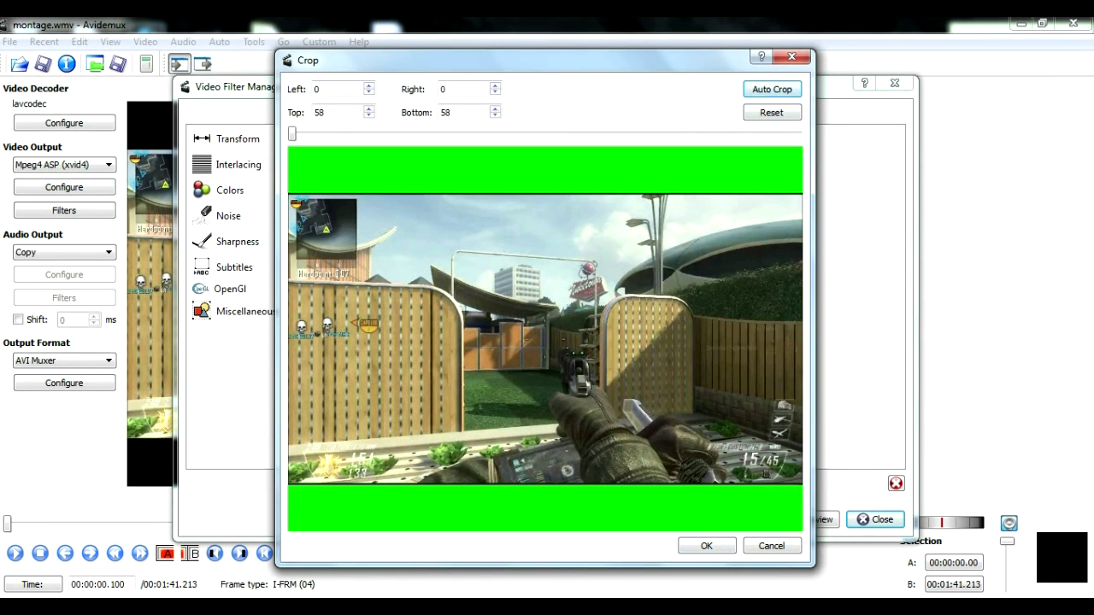
left_click(705, 545)
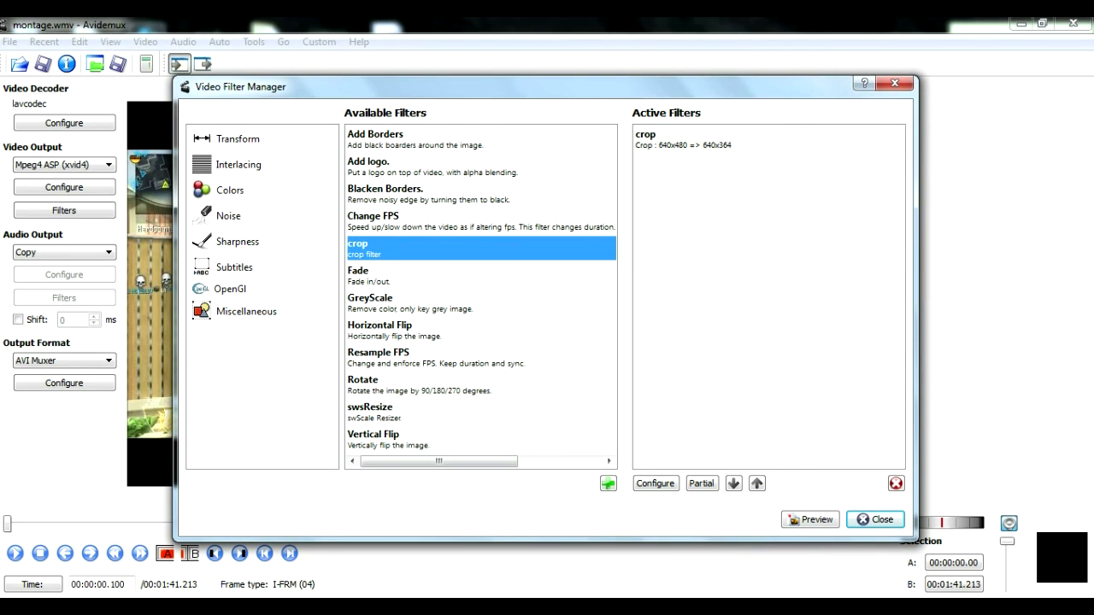
Add a swsResize filter with the aspect ratio unlocked, a width of 1280 and a height of 720.
double_click(376, 412)
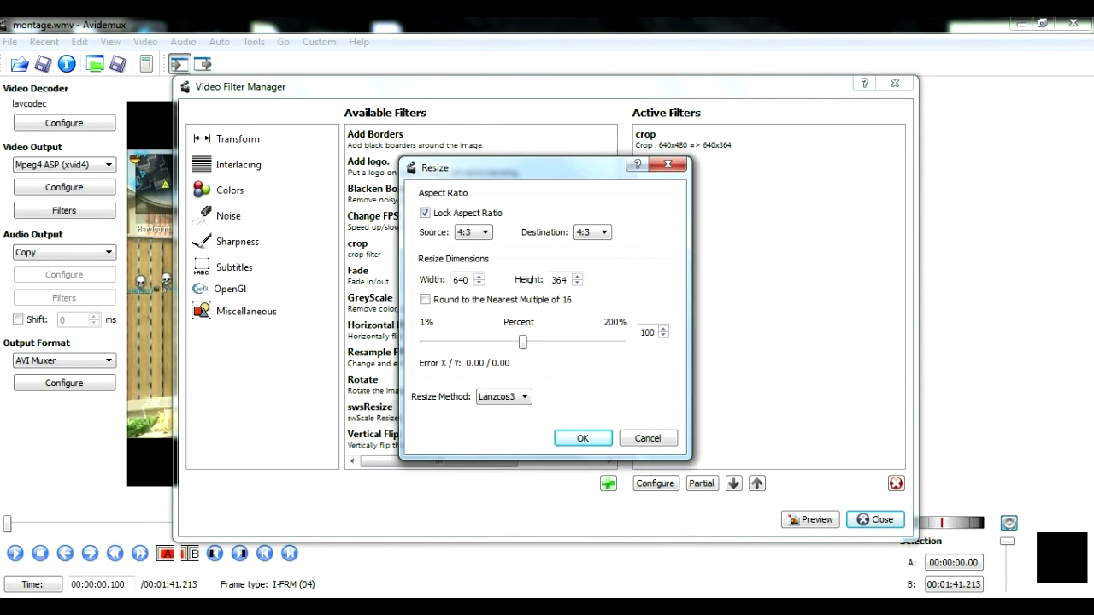
left_click(425, 213)
key("Tab")
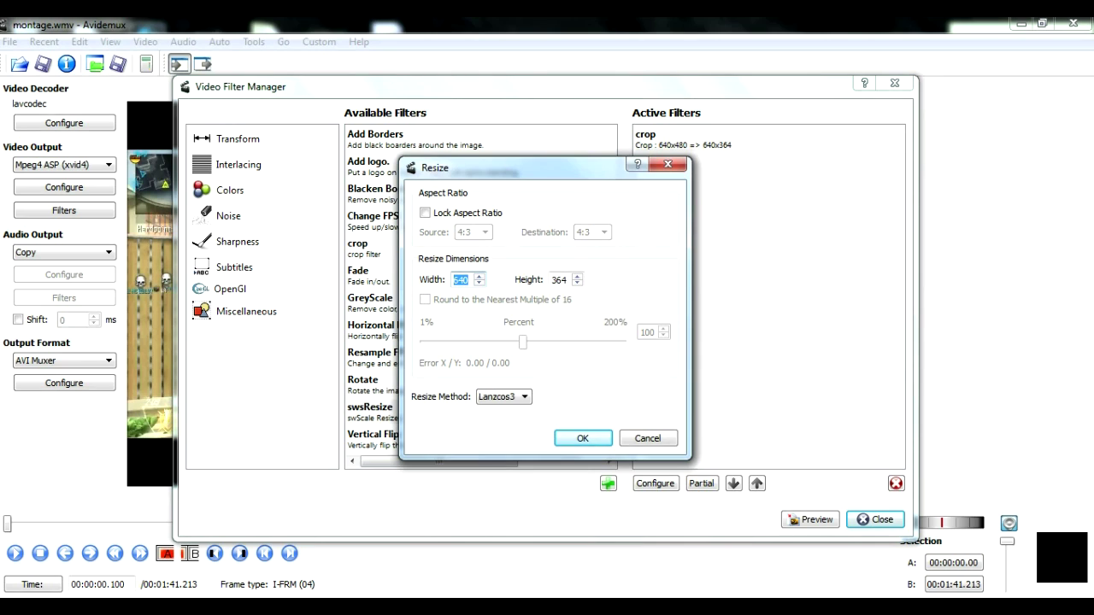
type("1280")
key("Tab")
type("7")
key("Return")
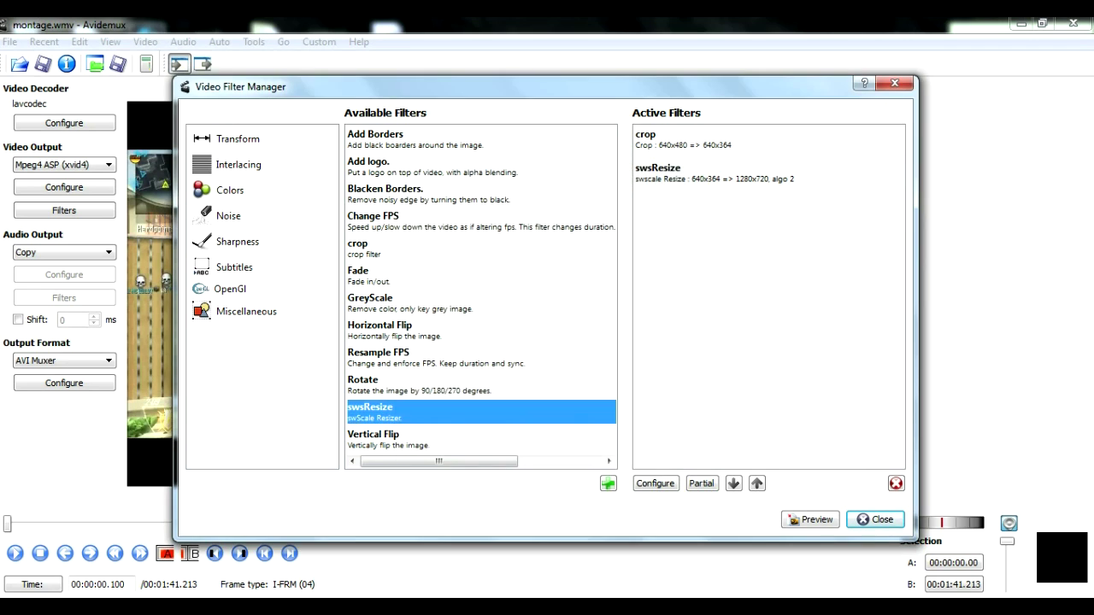
Preview the filtered video from its start to near its end, and close the filter manager.
left_click(810, 519)
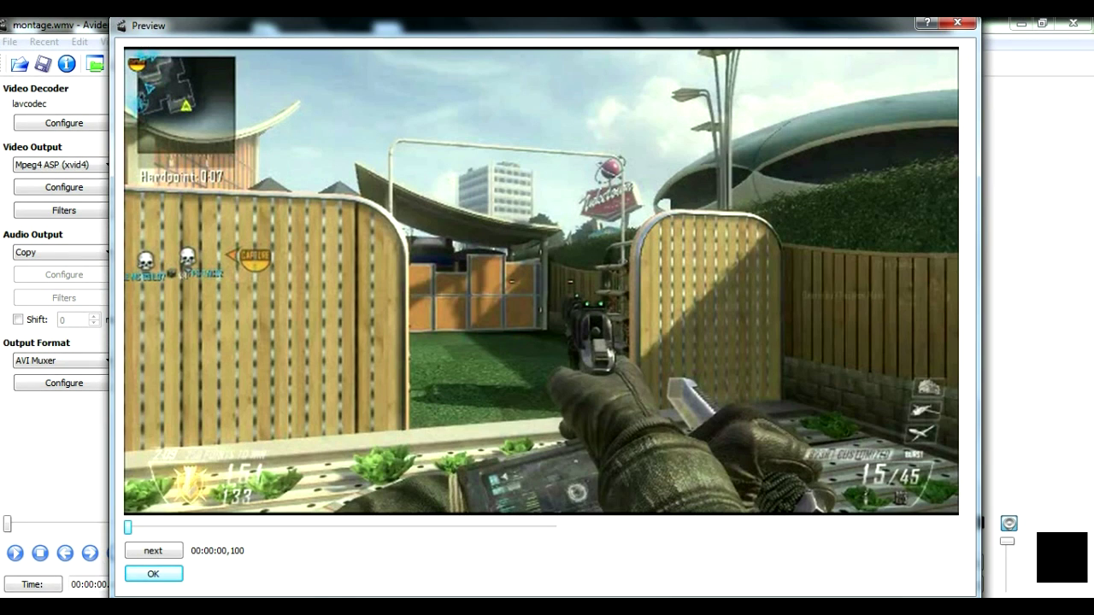
left_click_drag(129, 527, 552, 527)
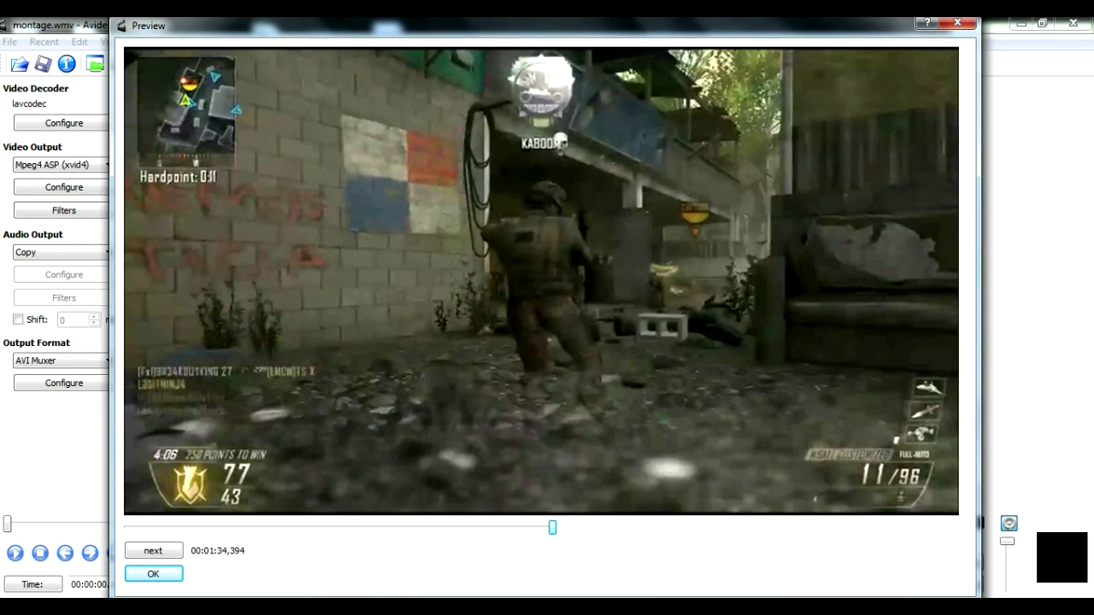
left_click(958, 23)
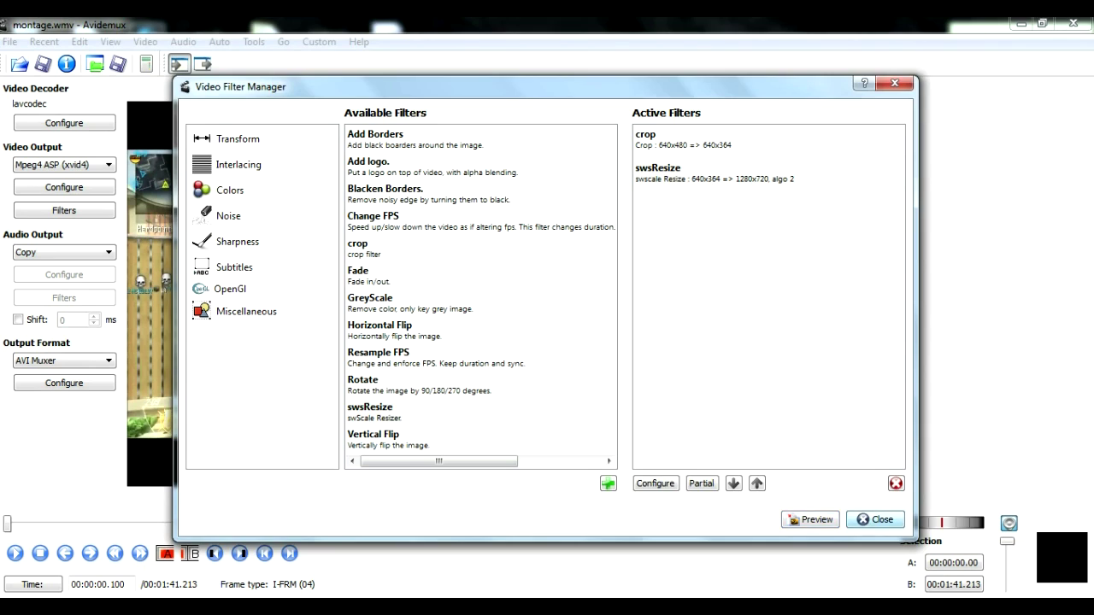
left_click(875, 520)
Set the audio output to MP3 (lame) and check its audio filters and LAME configuration without changing them.
left_click(64, 252)
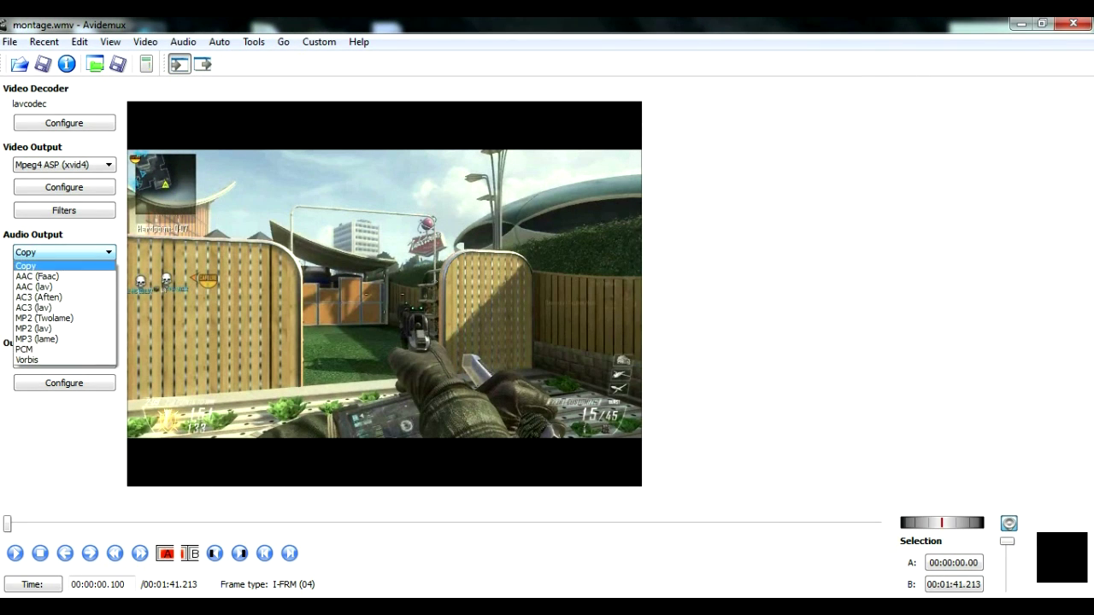
left_click(43, 341)
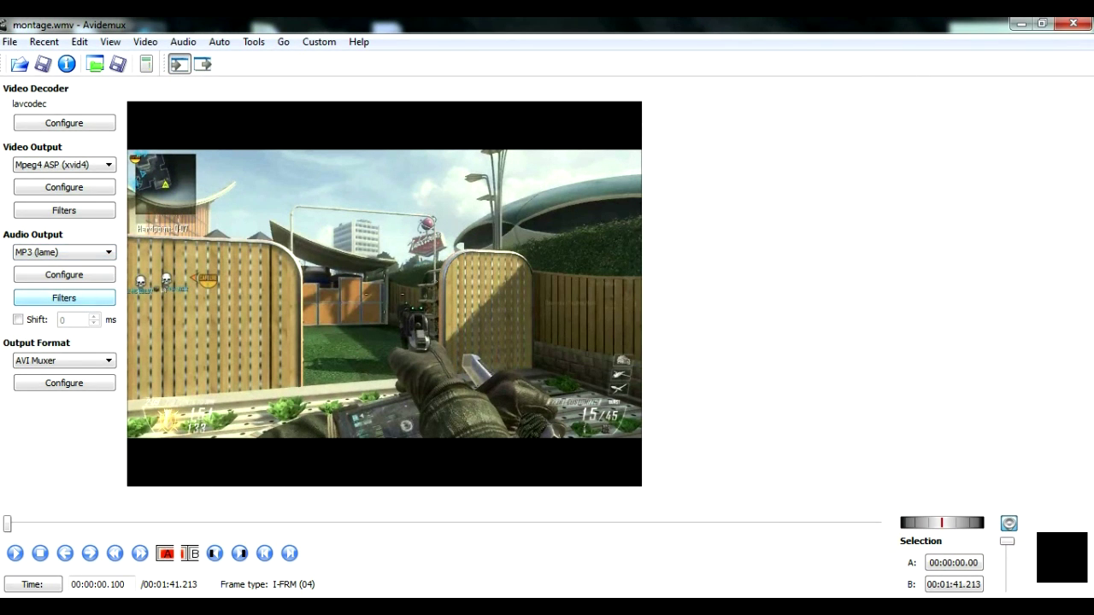
left_click(64, 298)
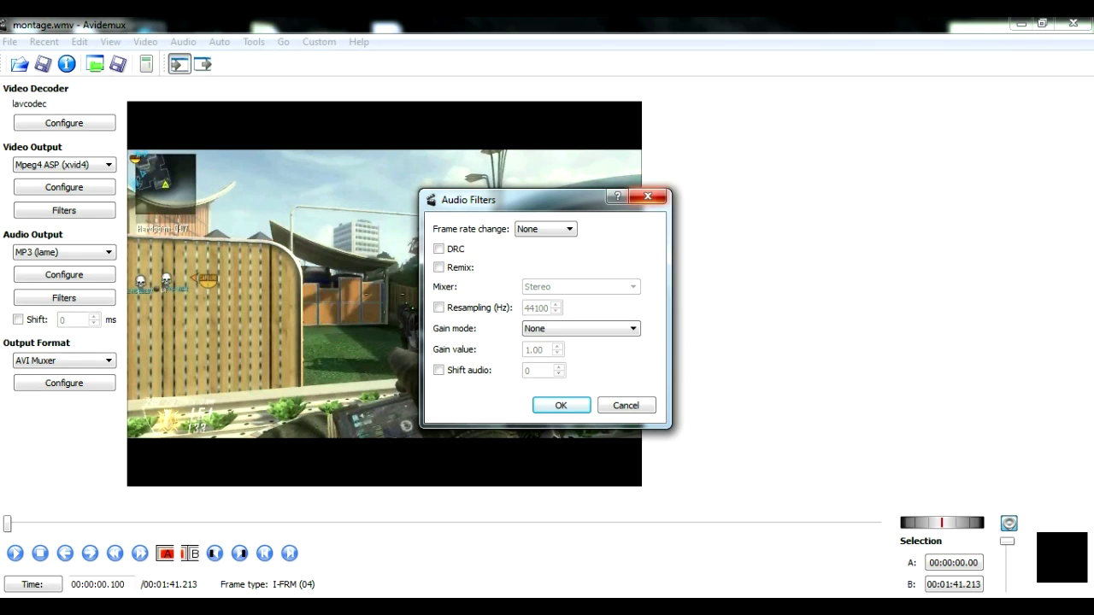
left_click(648, 196)
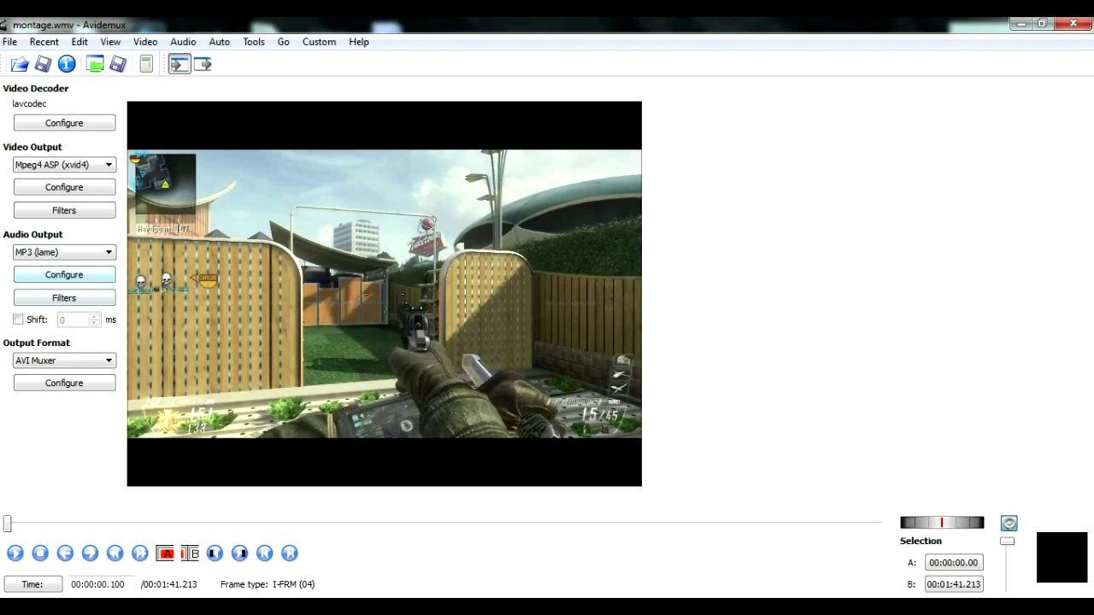
left_click(64, 275)
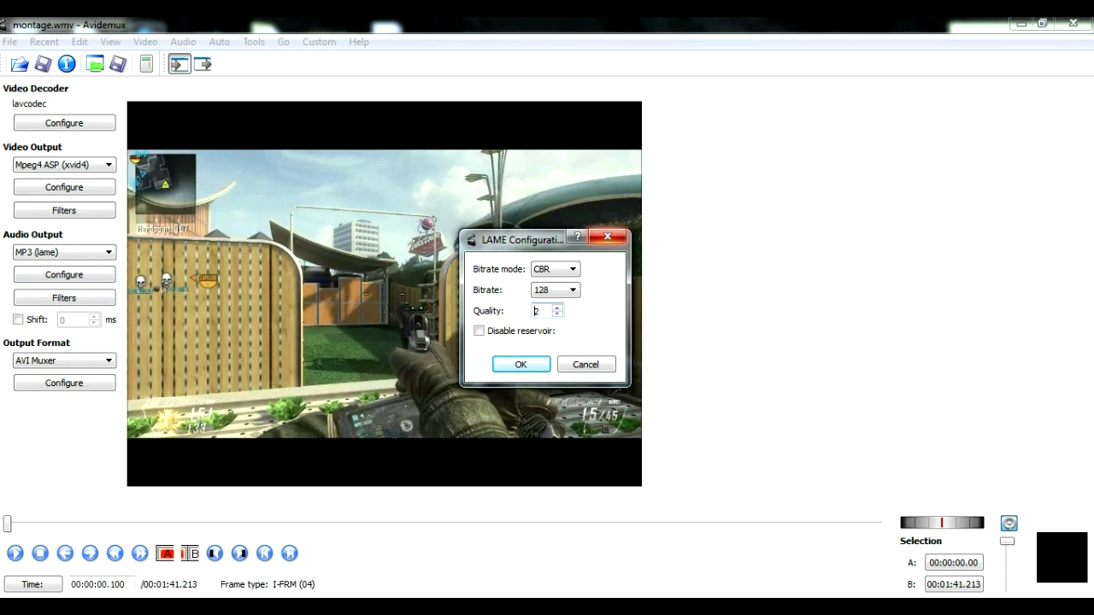
key("Escape")
Save the processed video to the Desktop as FINAL montage and start the encoding.
left_click(43, 64)
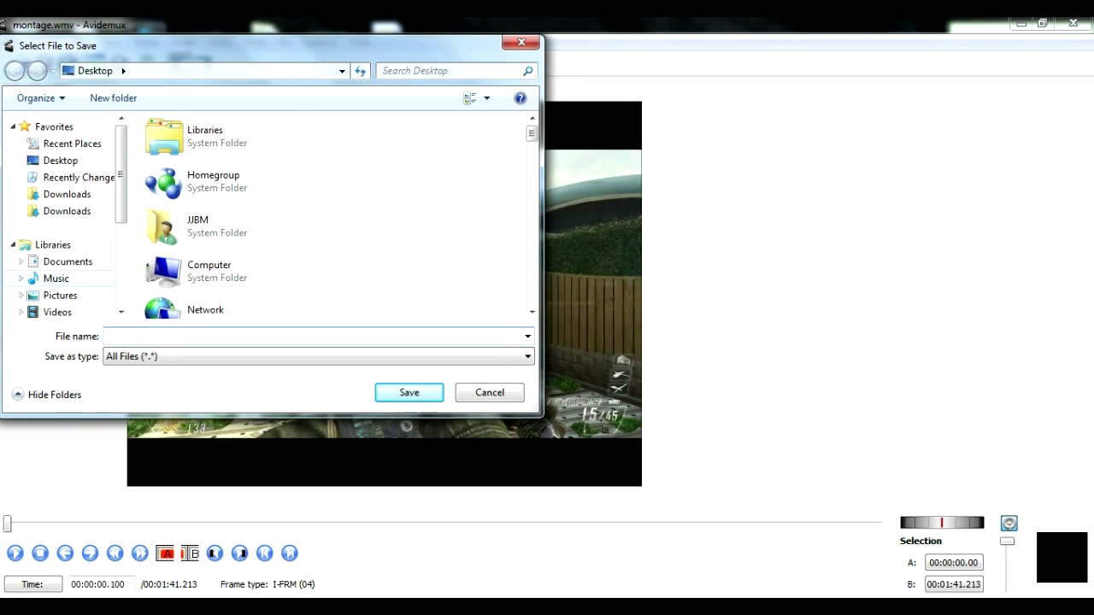
type("FINAL montage")
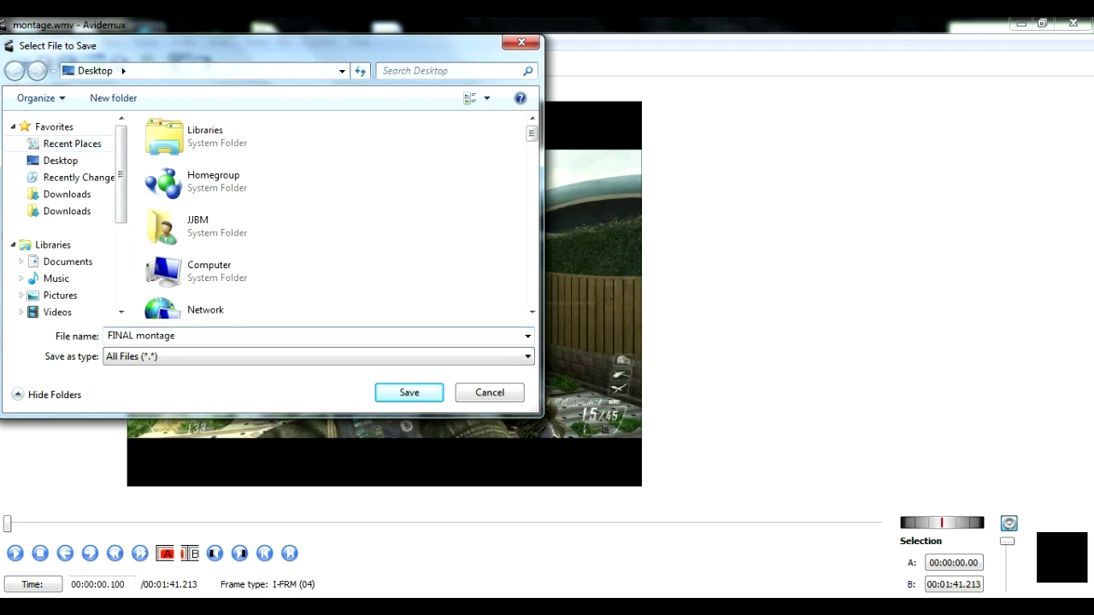
key("Return")
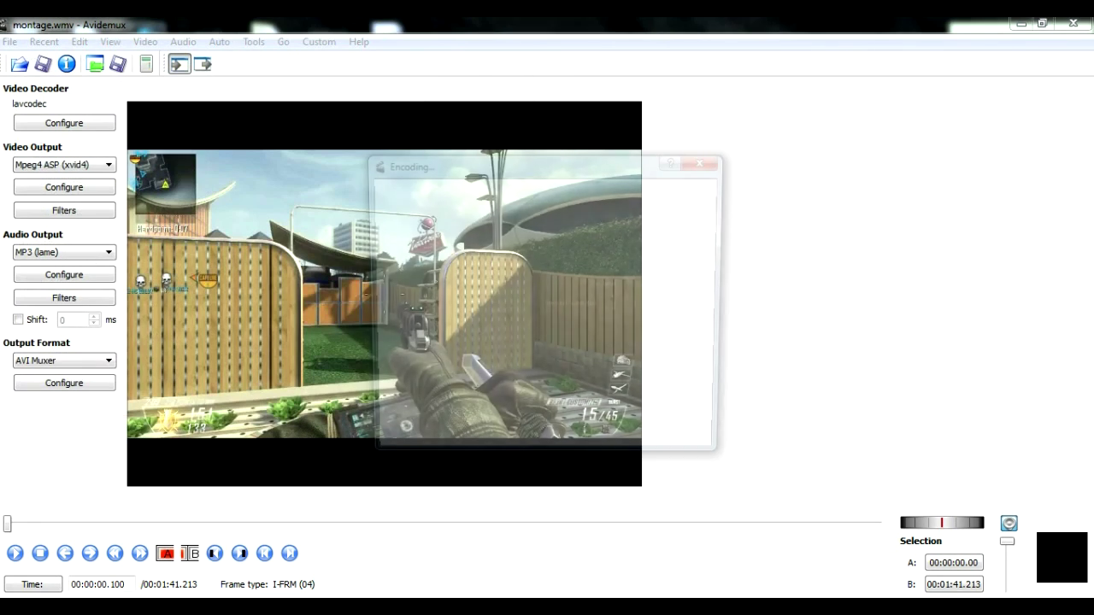